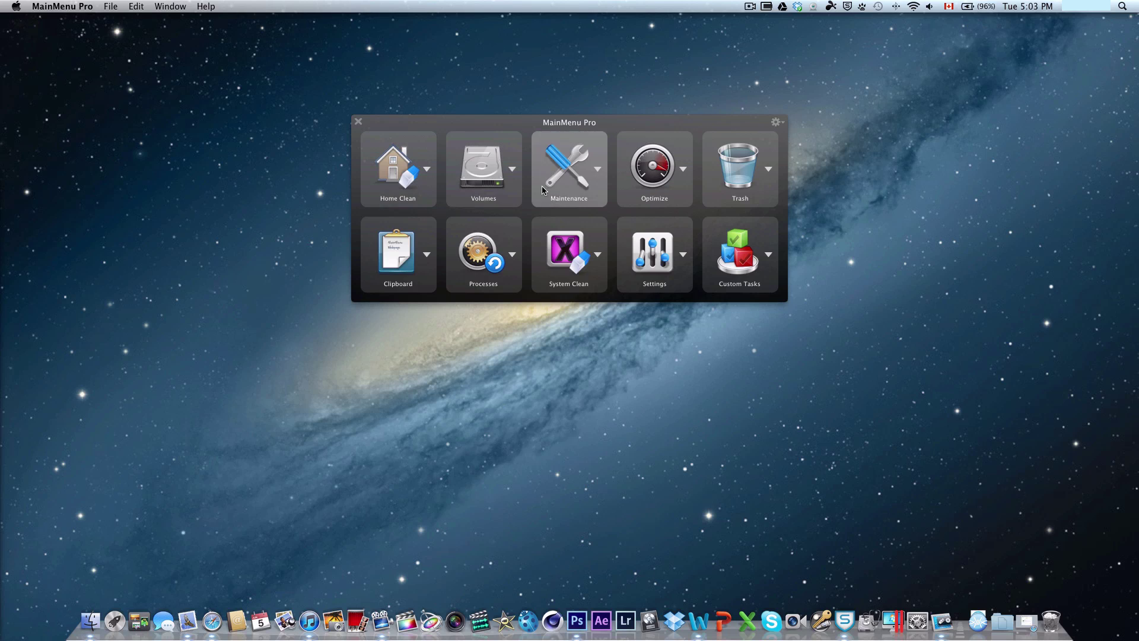
left_click(431, 180)
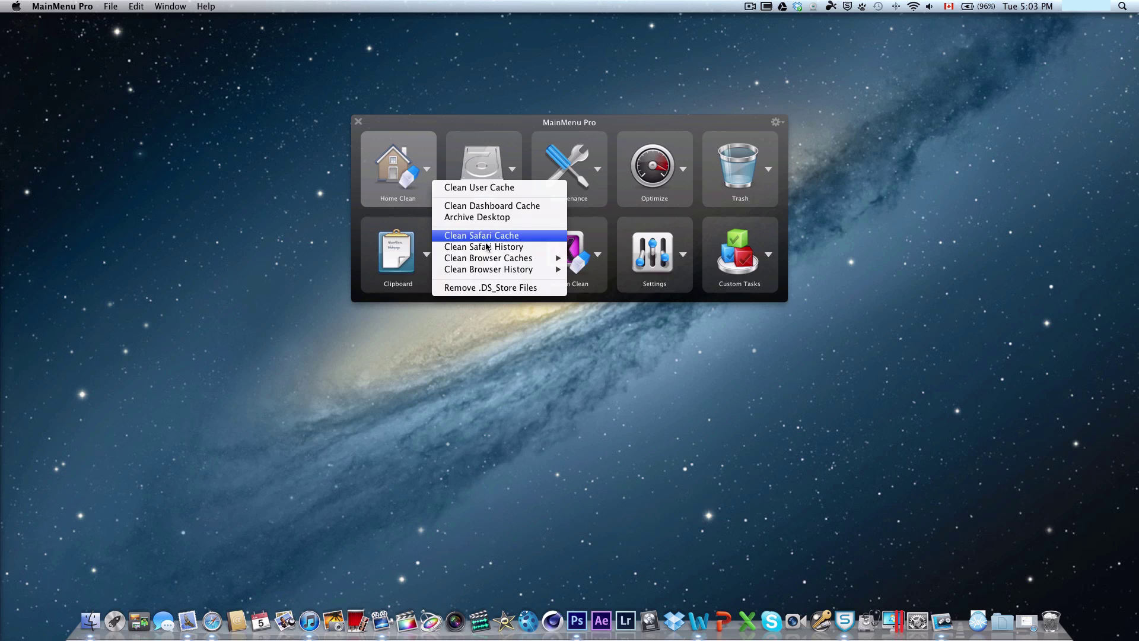
mouse_move(501, 257)
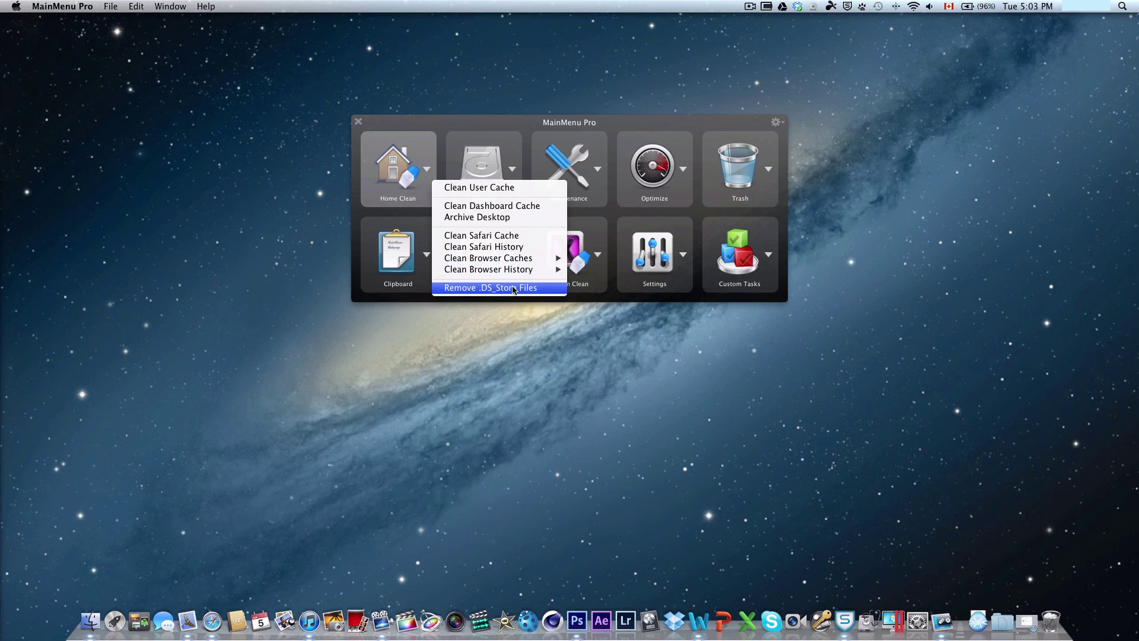
Browse the Volumes disk tasks, including the Macintosh HD and JTECHAPPLE submenus
left_click(481, 160)
left_click(482, 165)
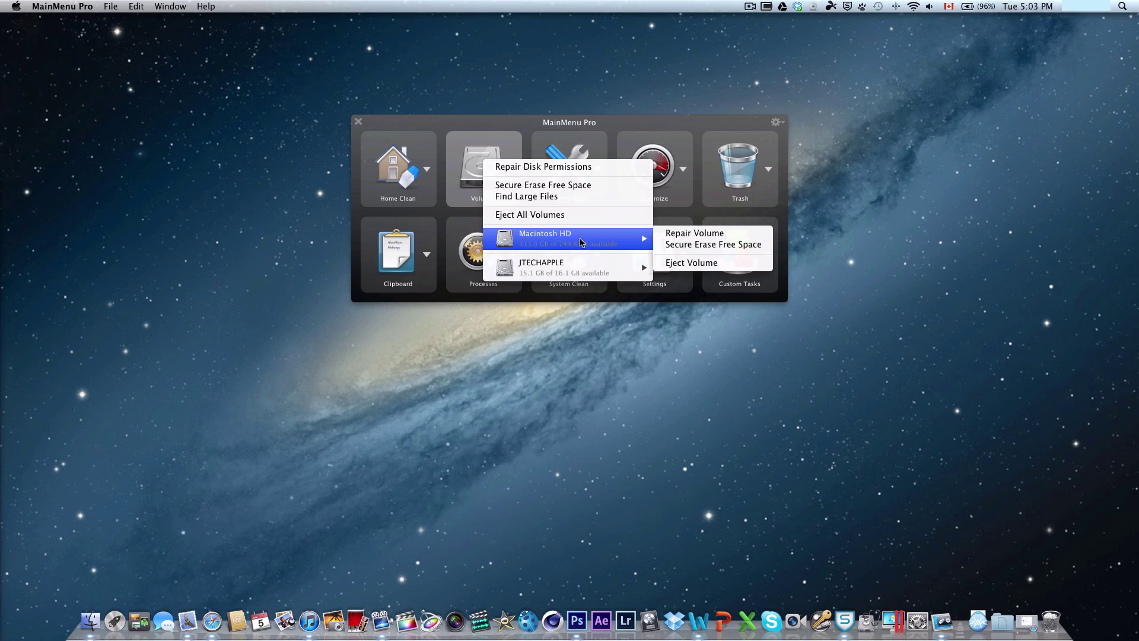
mouse_move(618, 272)
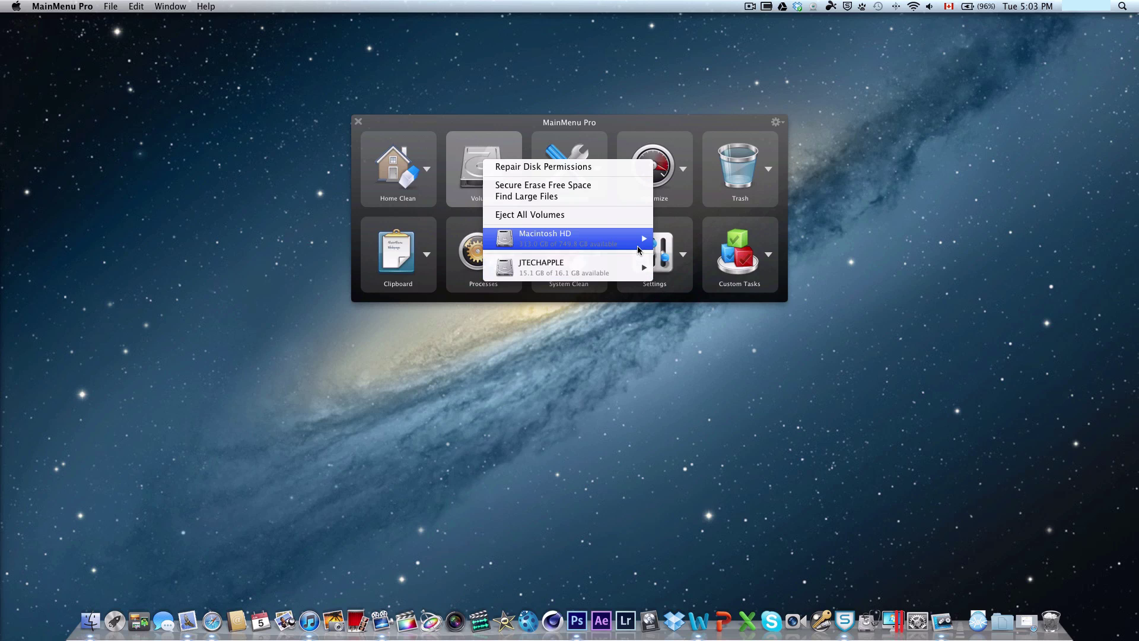
mouse_move(638, 248)
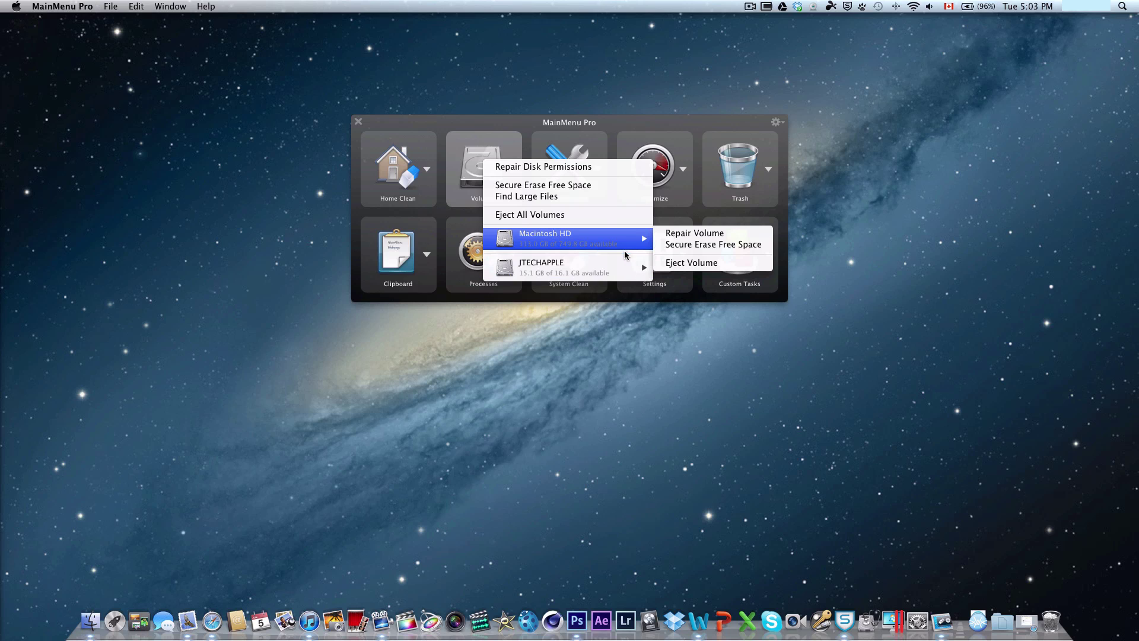
Close the Volumes list and review the Maintenance choices (All, Daily, Weekly, Monthly) twice
left_click(471, 162)
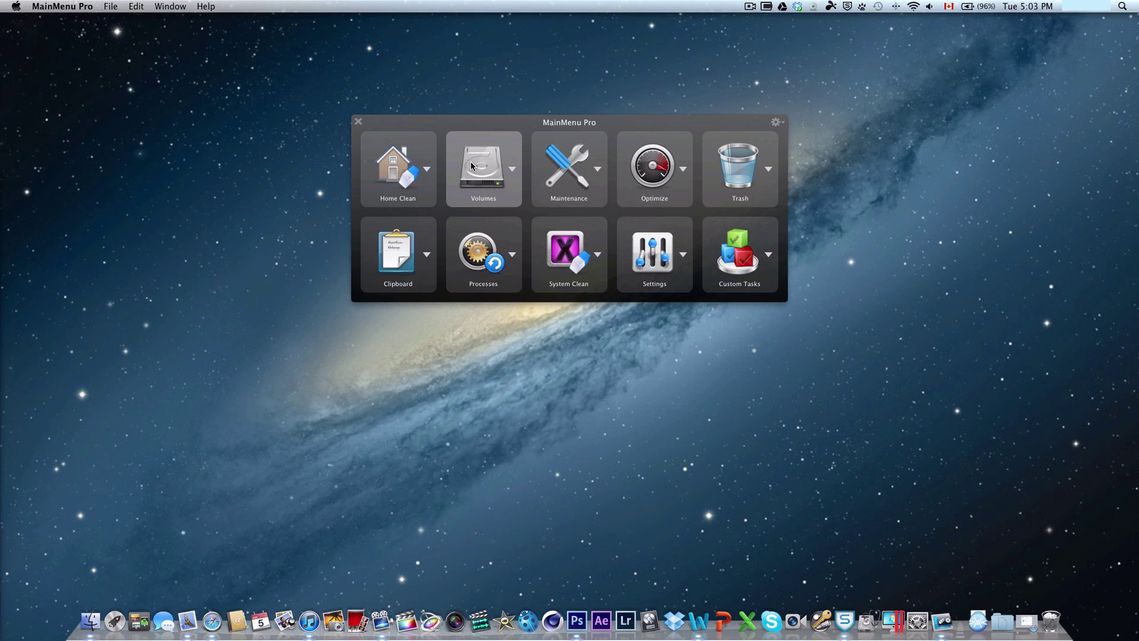
left_click(595, 170)
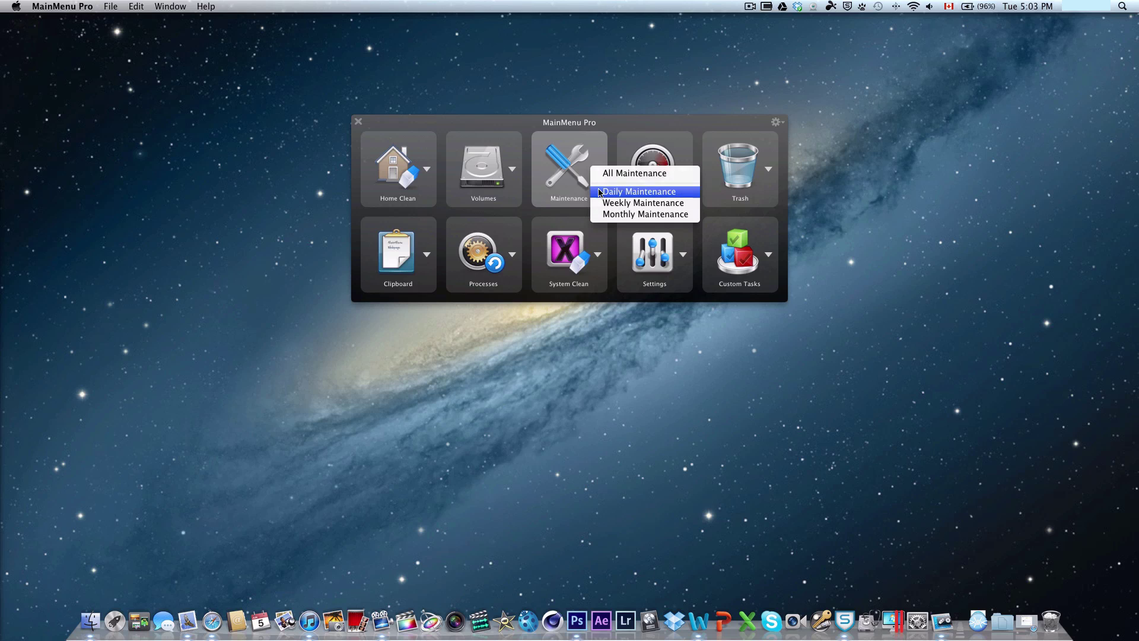
left_click(558, 172)
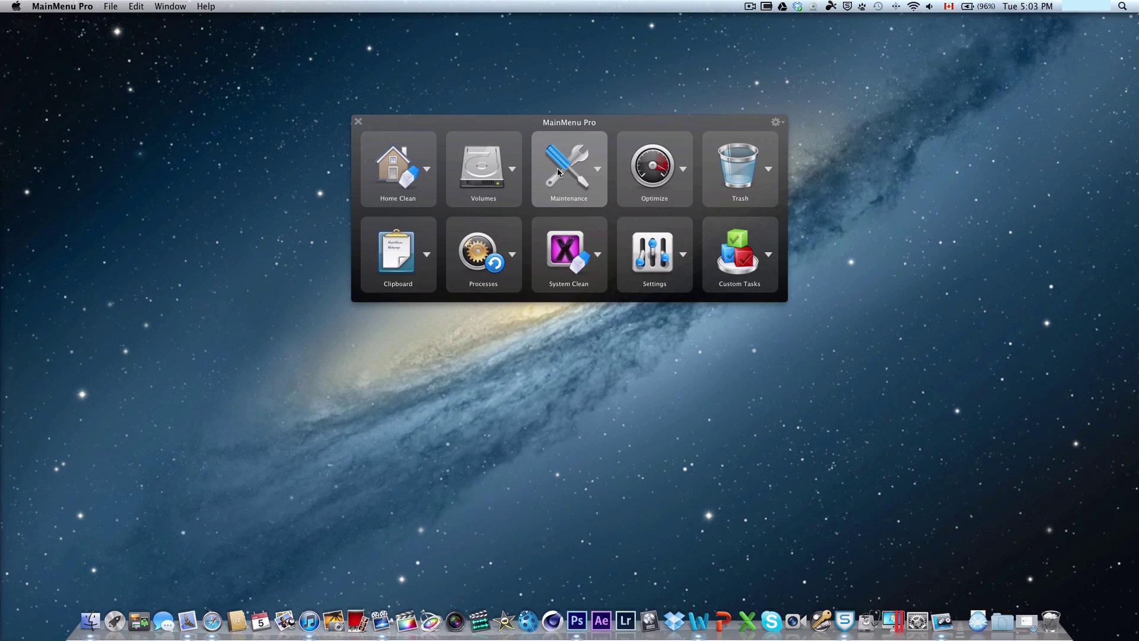
left_click(596, 169)
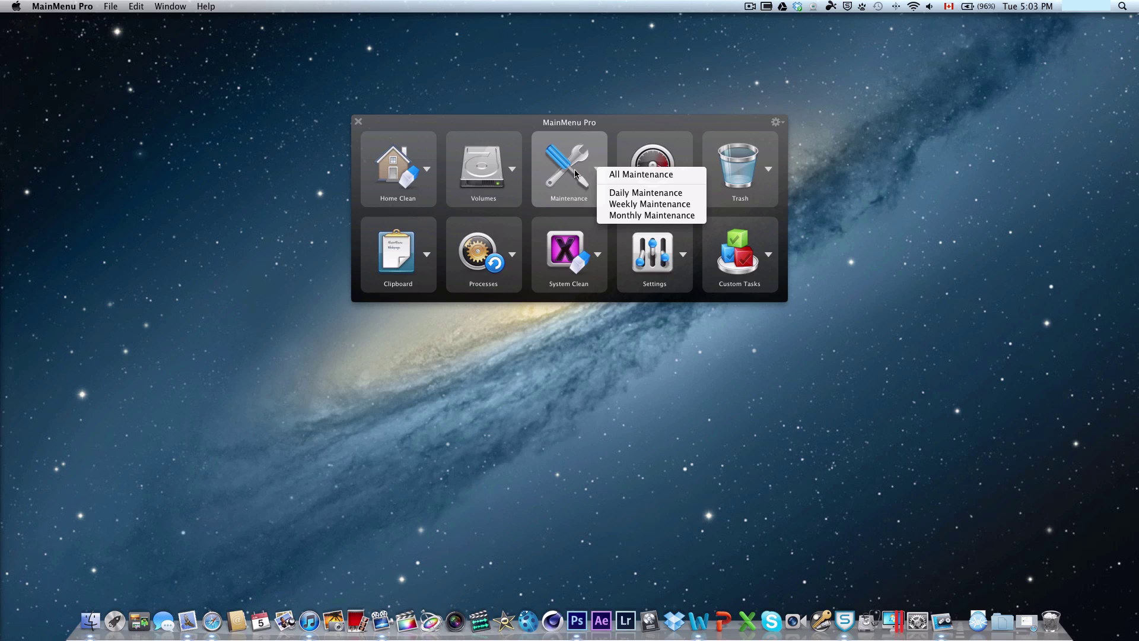
left_click(569, 171)
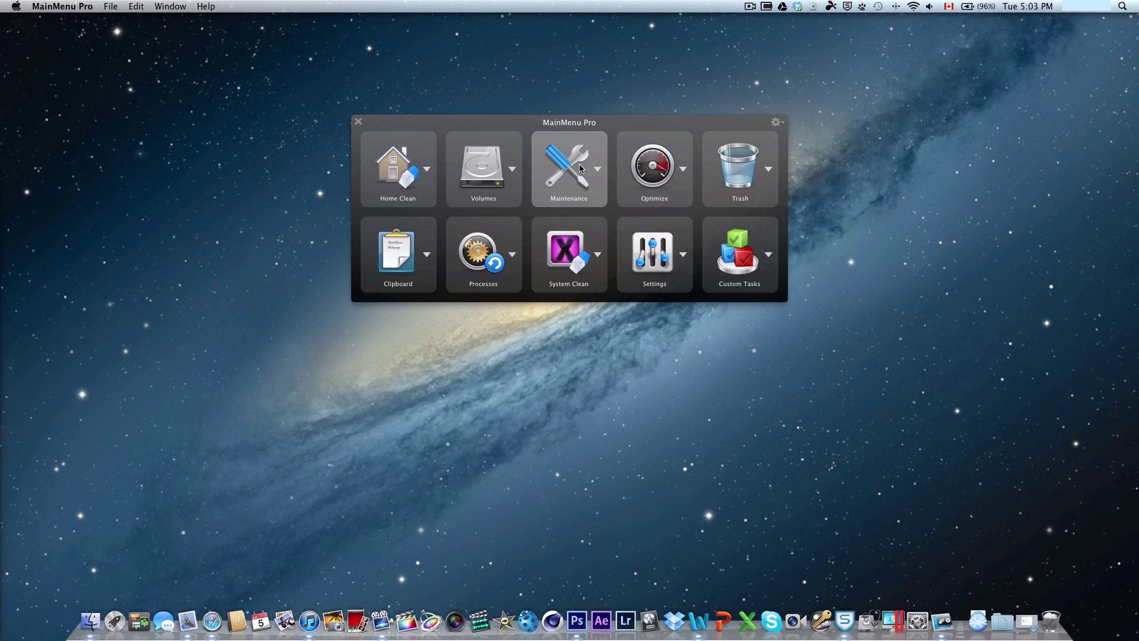
Browse the Optimize task list, switch to Volumes and back, then close all menus
left_click(683, 170)
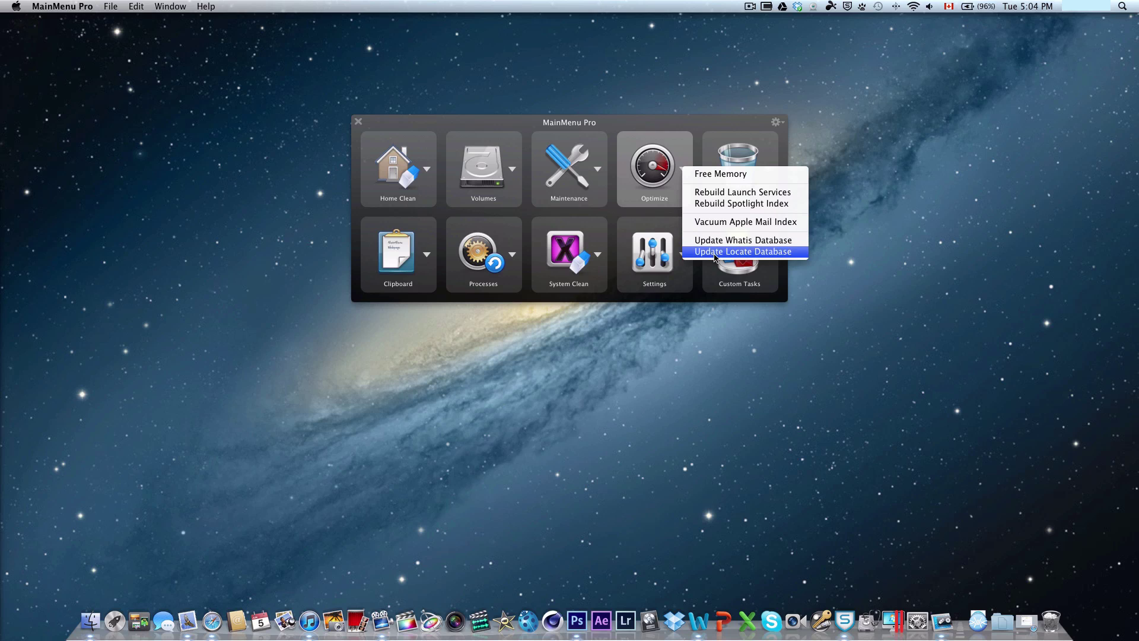
left_click(664, 198)
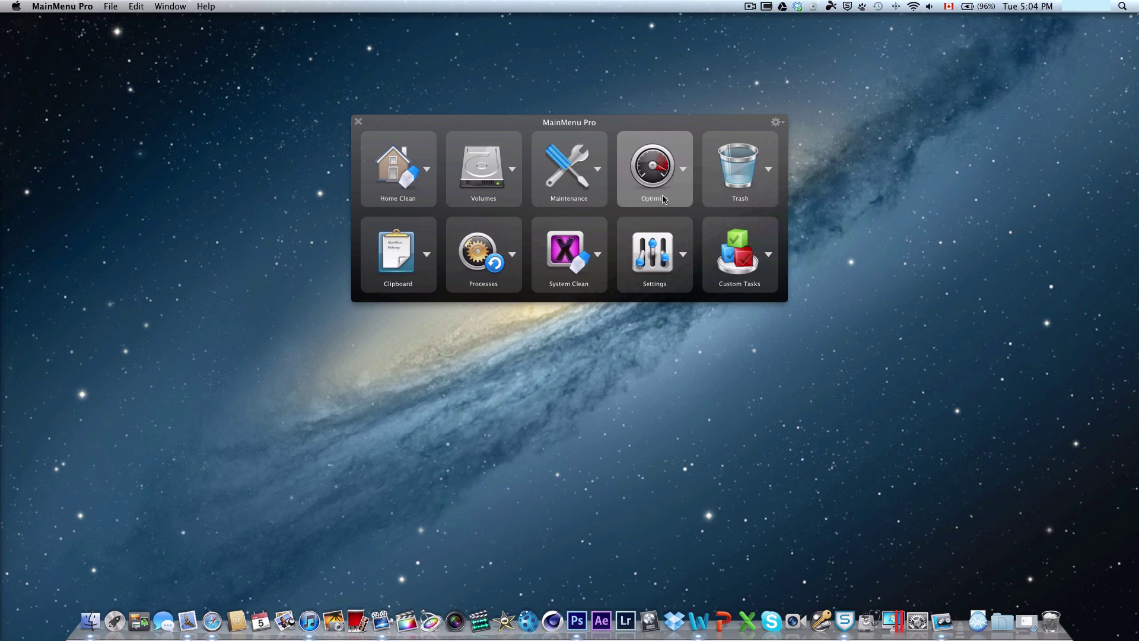
left_click(684, 171)
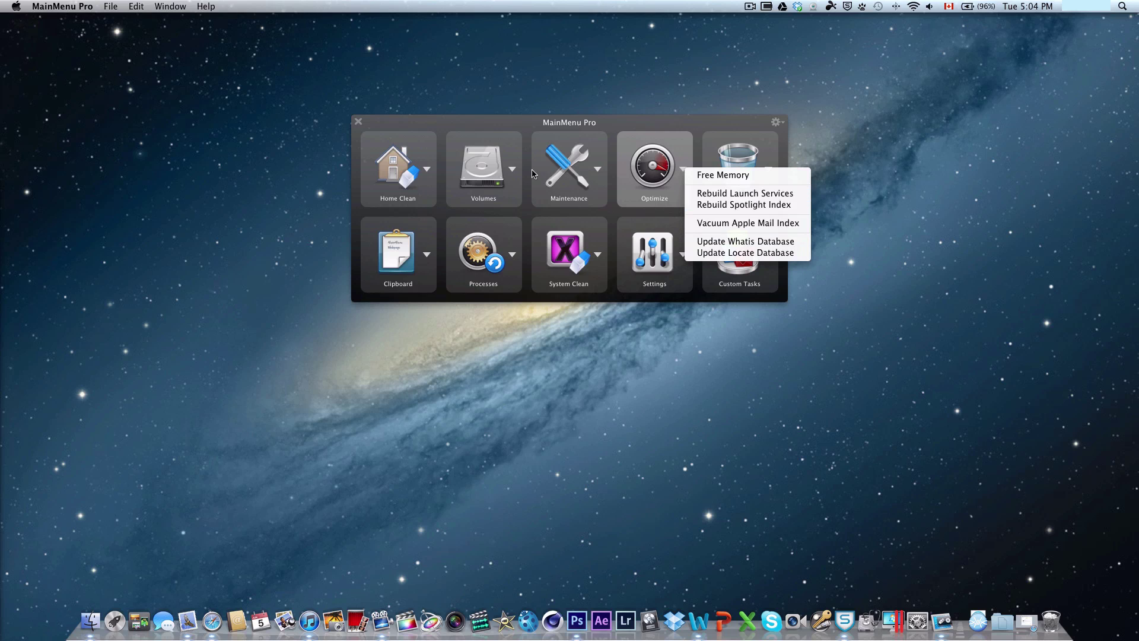
left_click(514, 172)
left_click(513, 173)
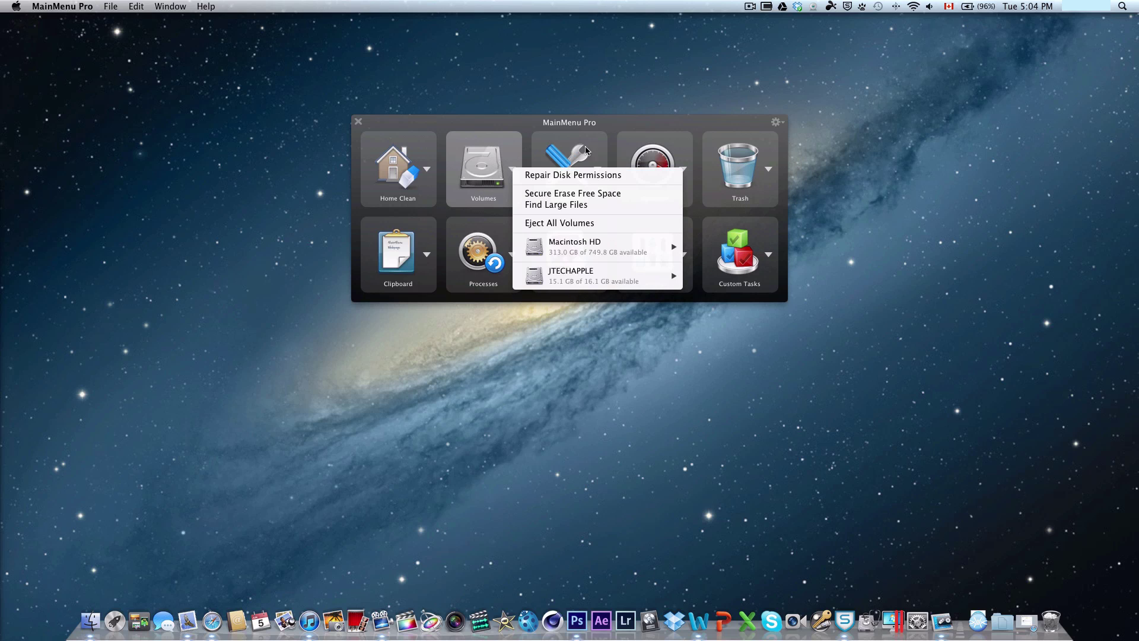
left_click(653, 152)
left_click(655, 154)
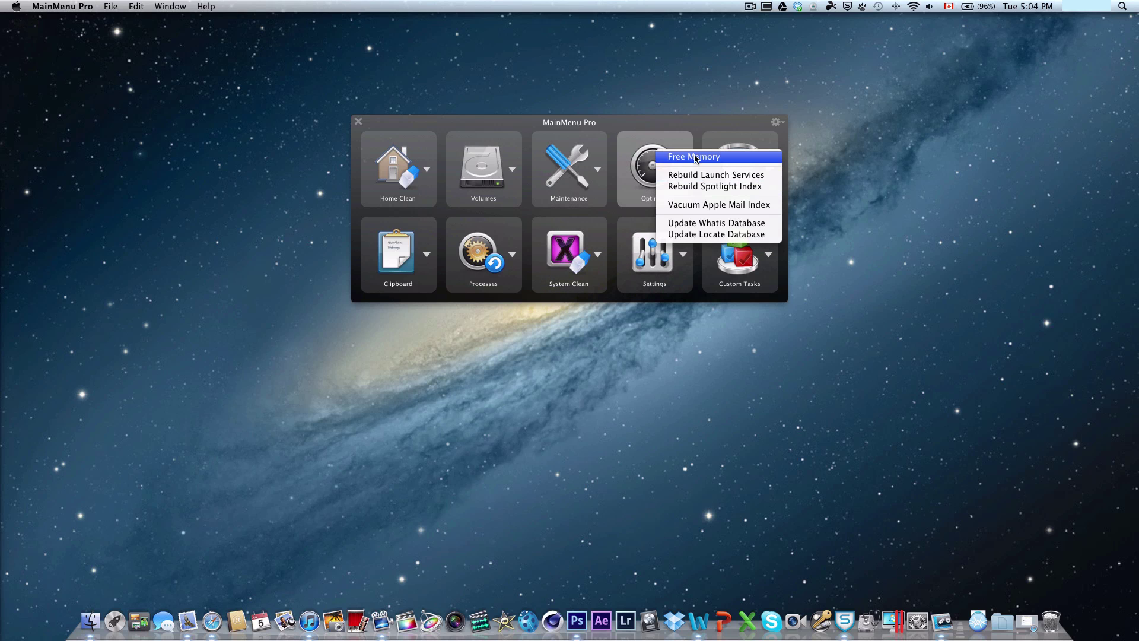
left_click(635, 161)
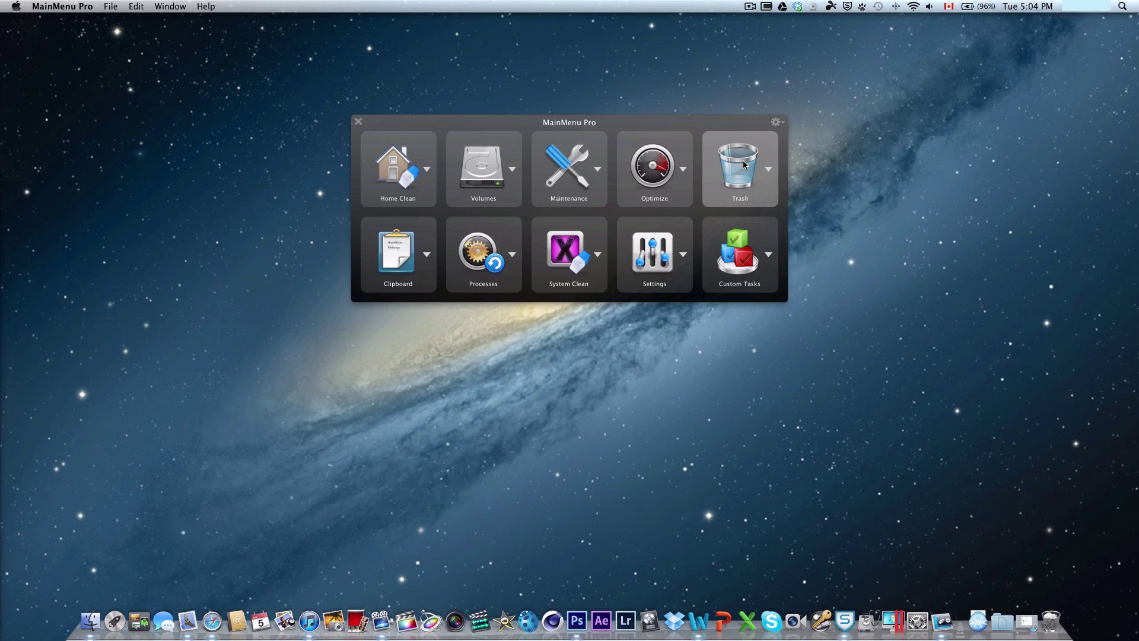
left_click(742, 160)
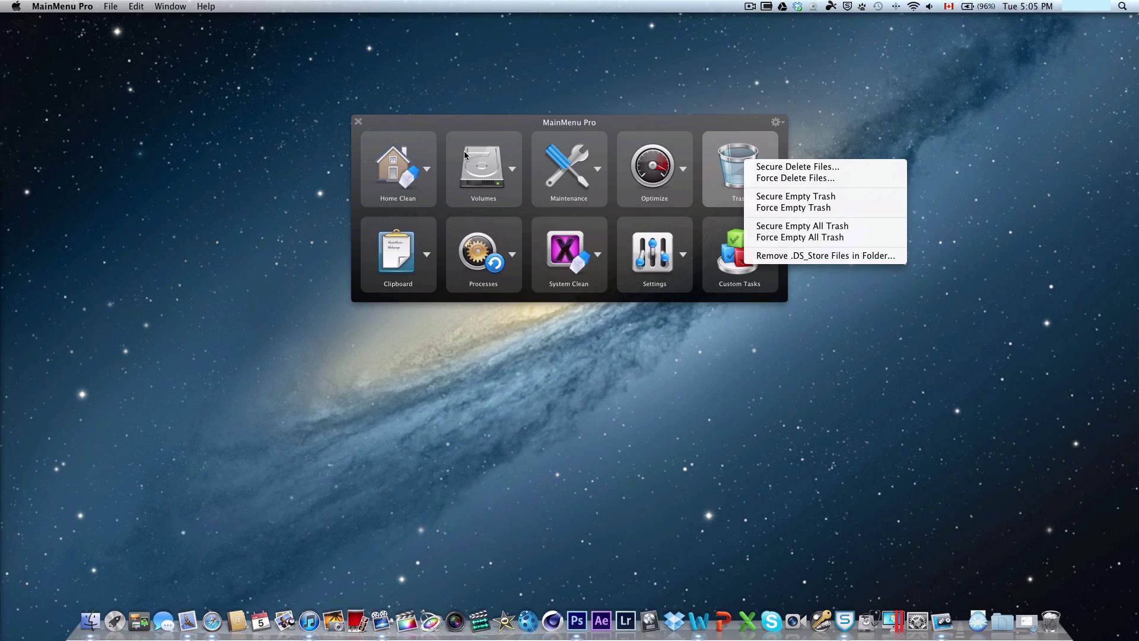
left_click(729, 163)
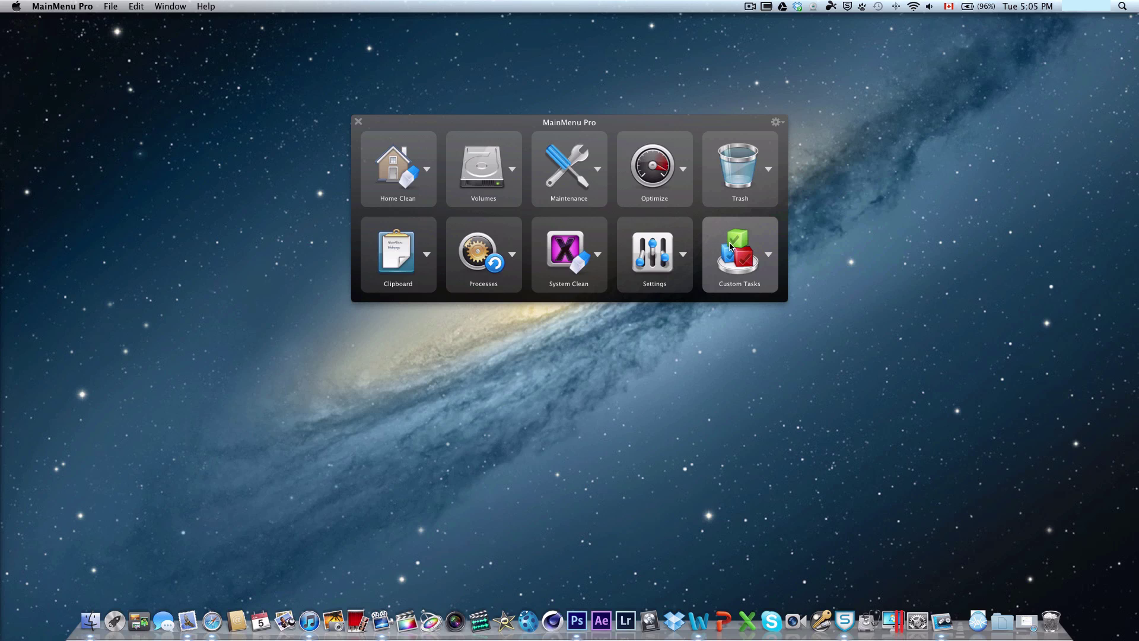
Clear the clipboard history, then bring the panel back and list the Processes tasks
left_click(396, 245)
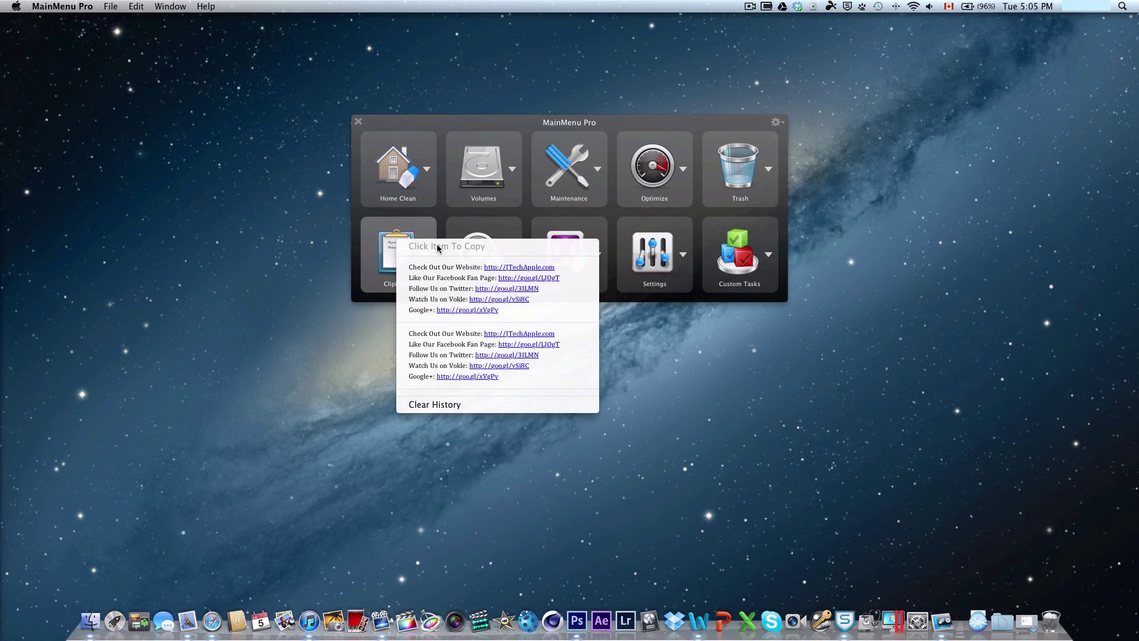
left_click(522, 406)
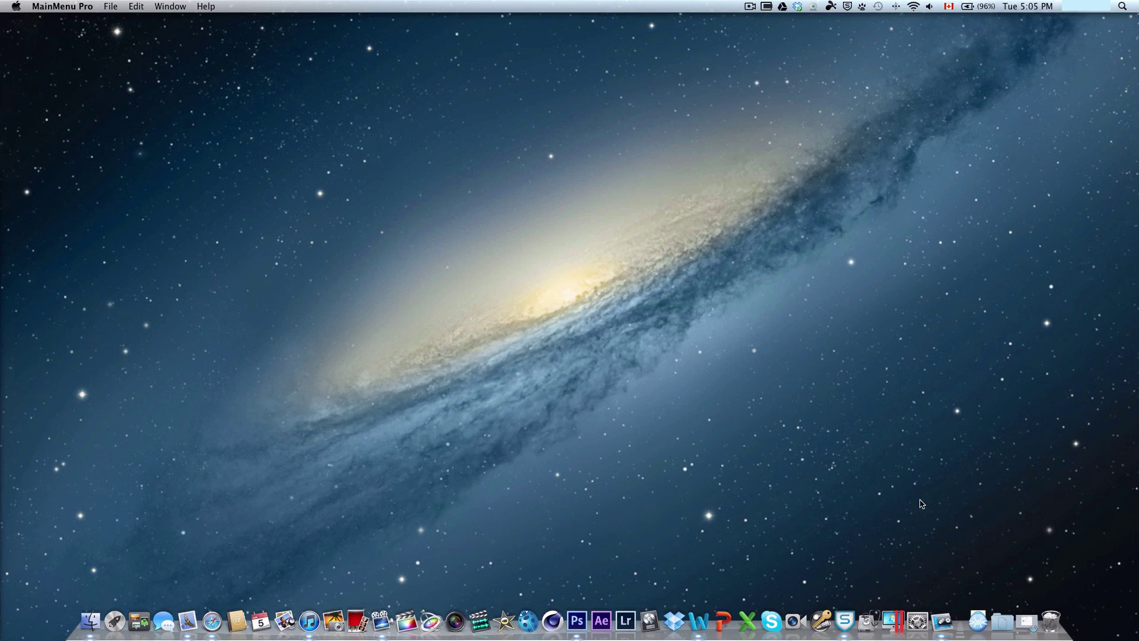
left_click(942, 621)
left_click(488, 223)
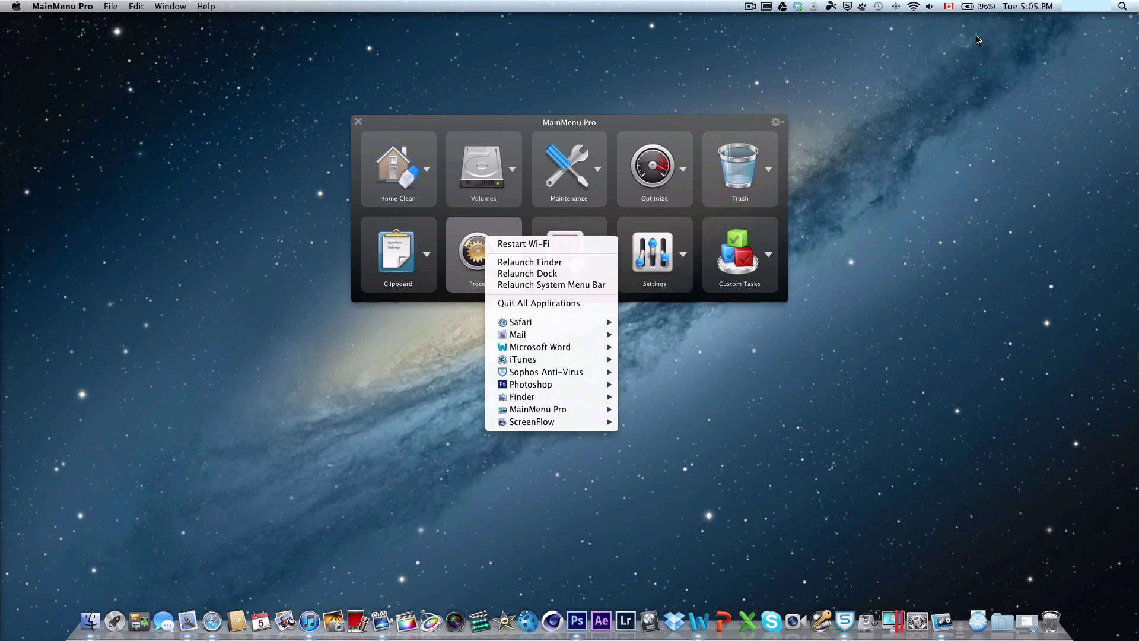
Relaunch the system menu bar from the Processes task list
left_click(463, 260)
left_click(466, 258)
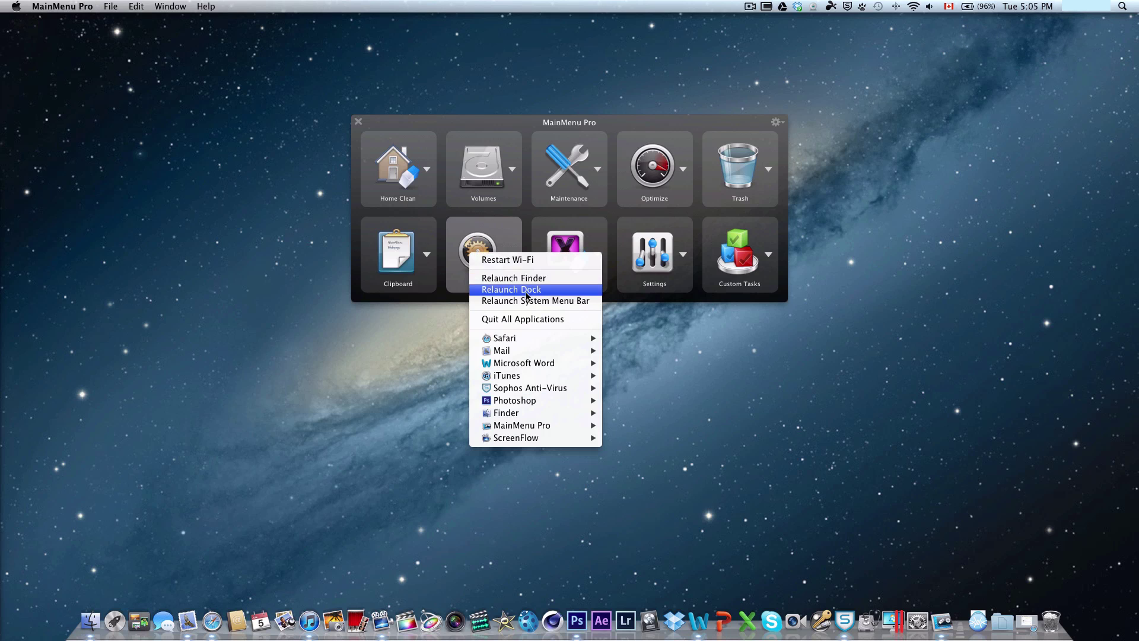
left_click(462, 257)
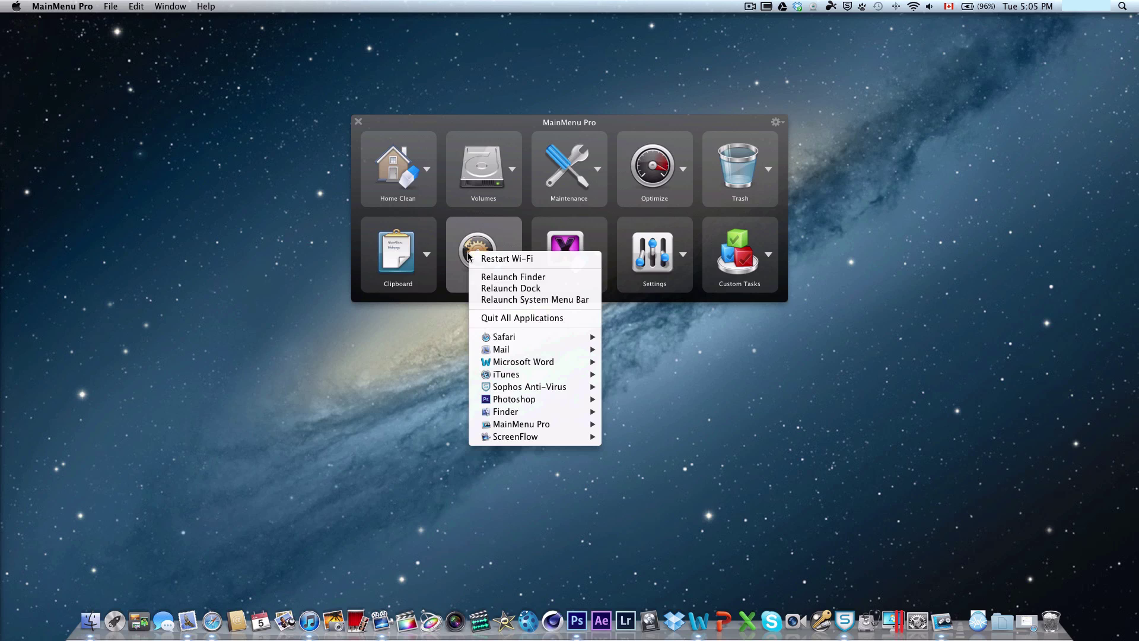
left_click(565, 300)
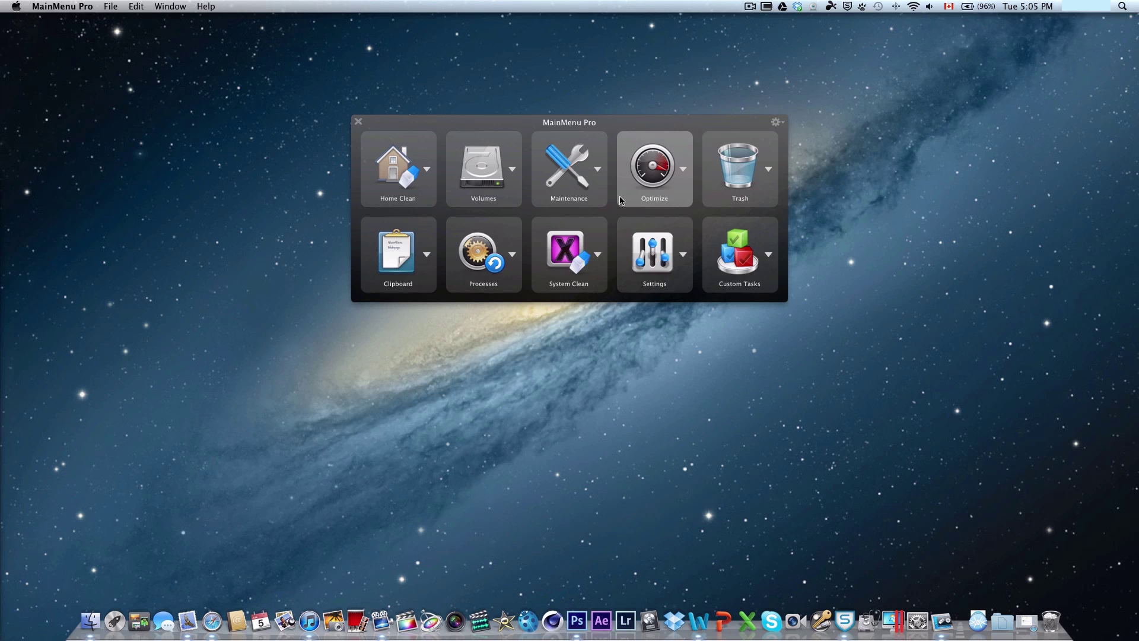
left_click(586, 240)
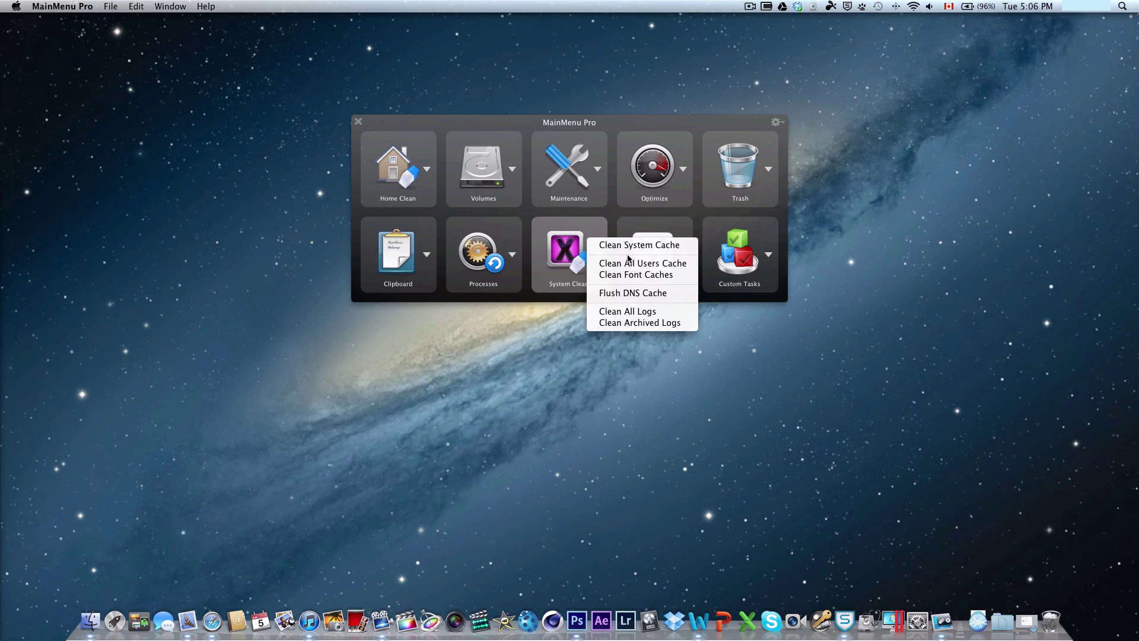
left_click(567, 250)
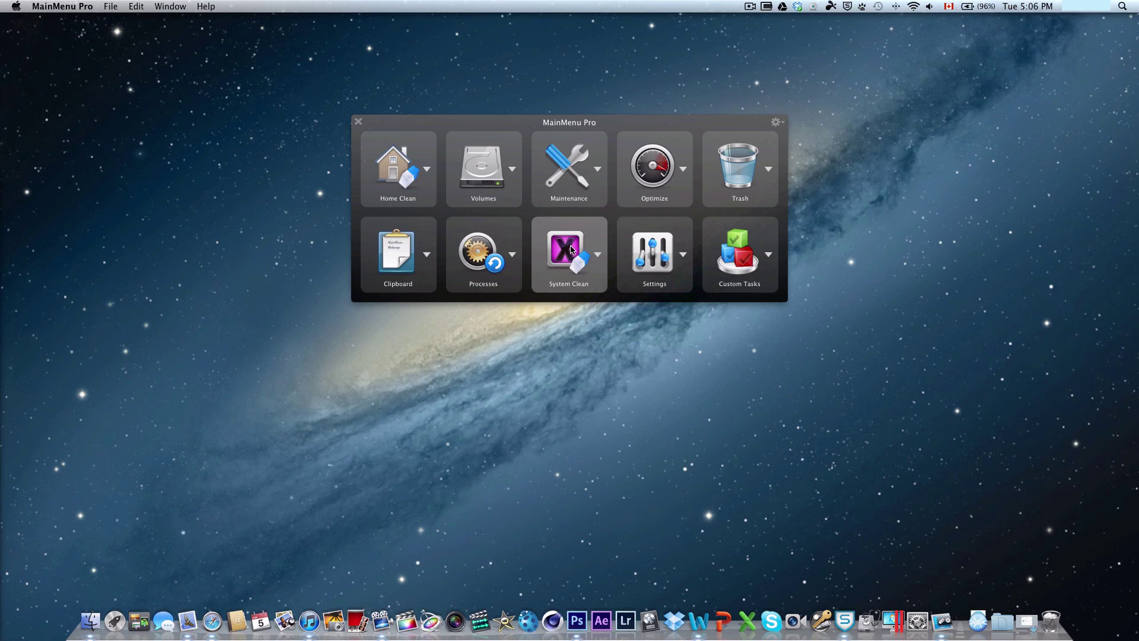
left_click(563, 249)
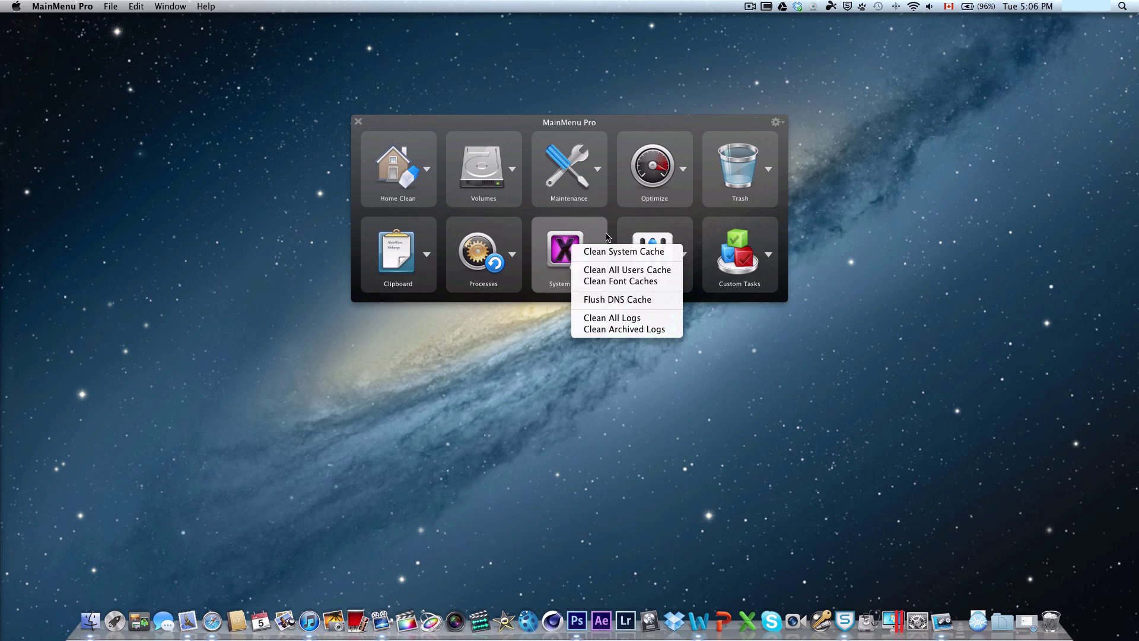
left_click(582, 231)
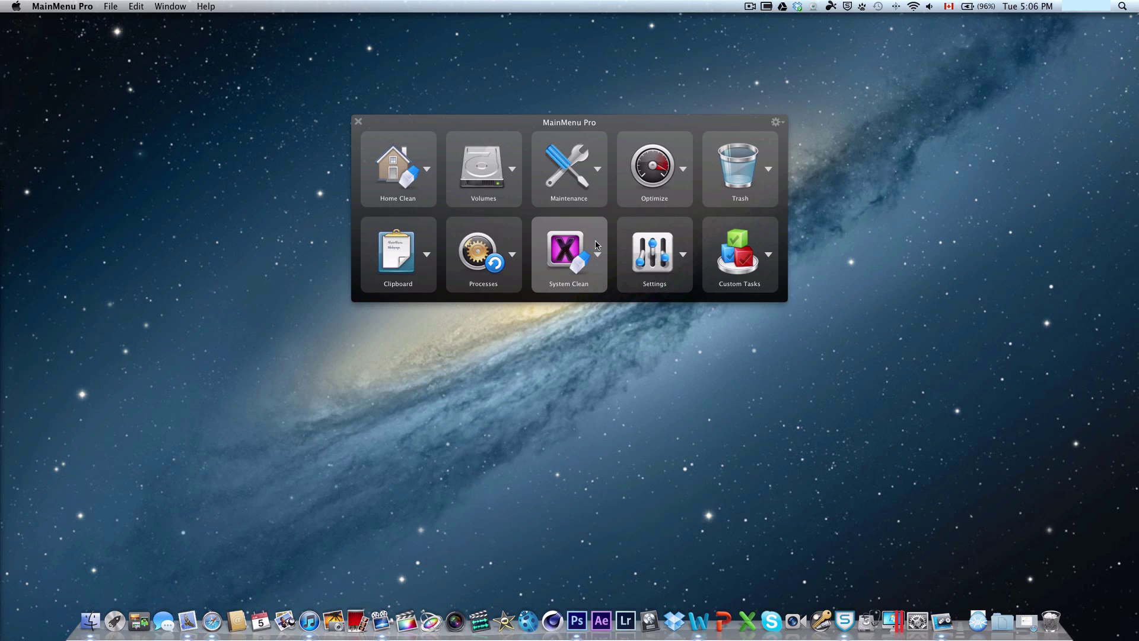
left_click(597, 245)
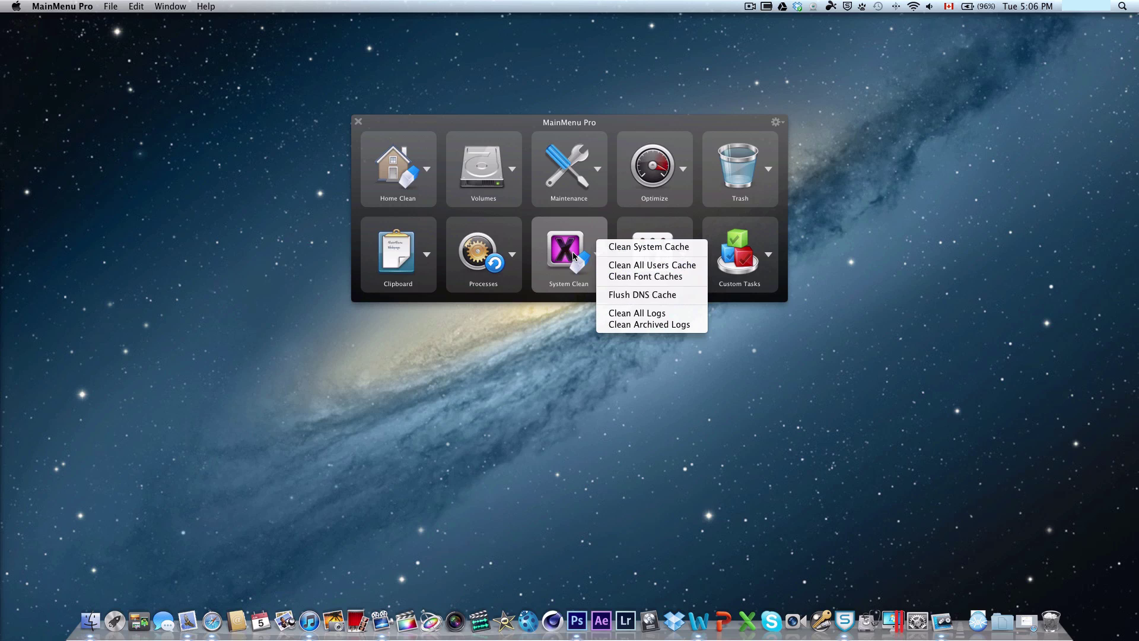
left_click(573, 255)
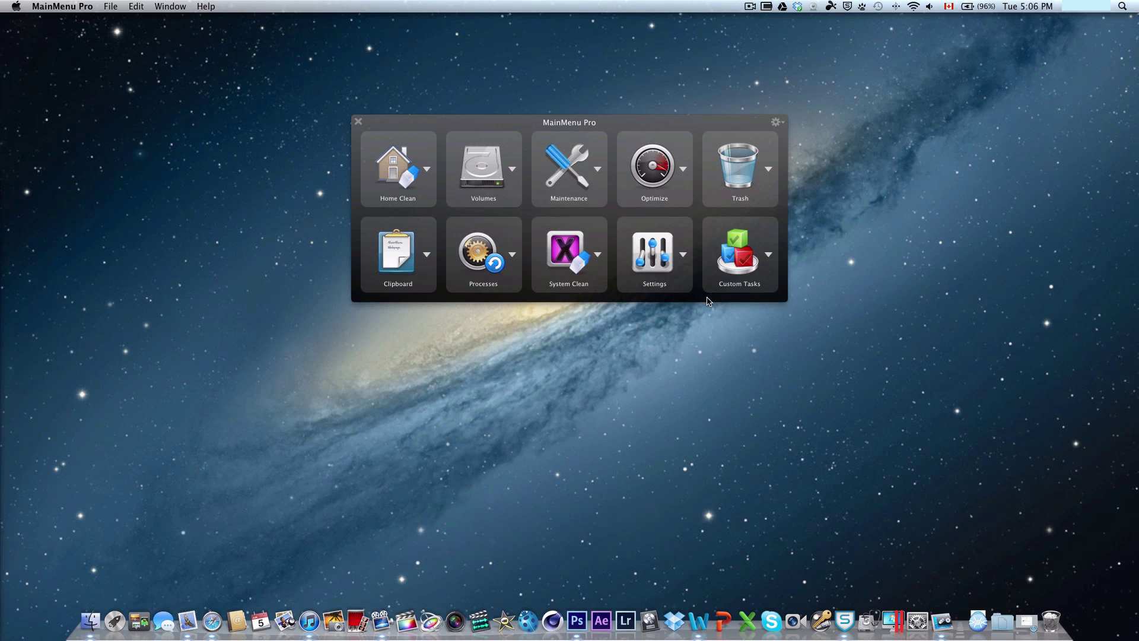
Browse the Settings tweaks, then open the Custom Tasks configuration window
left_click(675, 282)
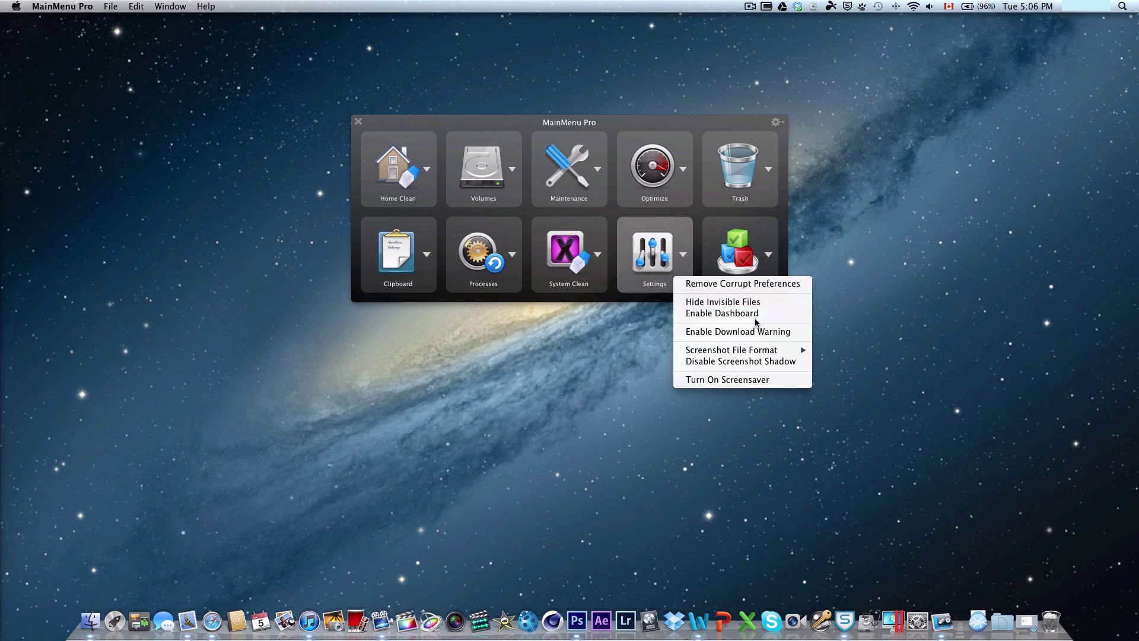
mouse_move(774, 355)
left_click(692, 261)
left_click(770, 257)
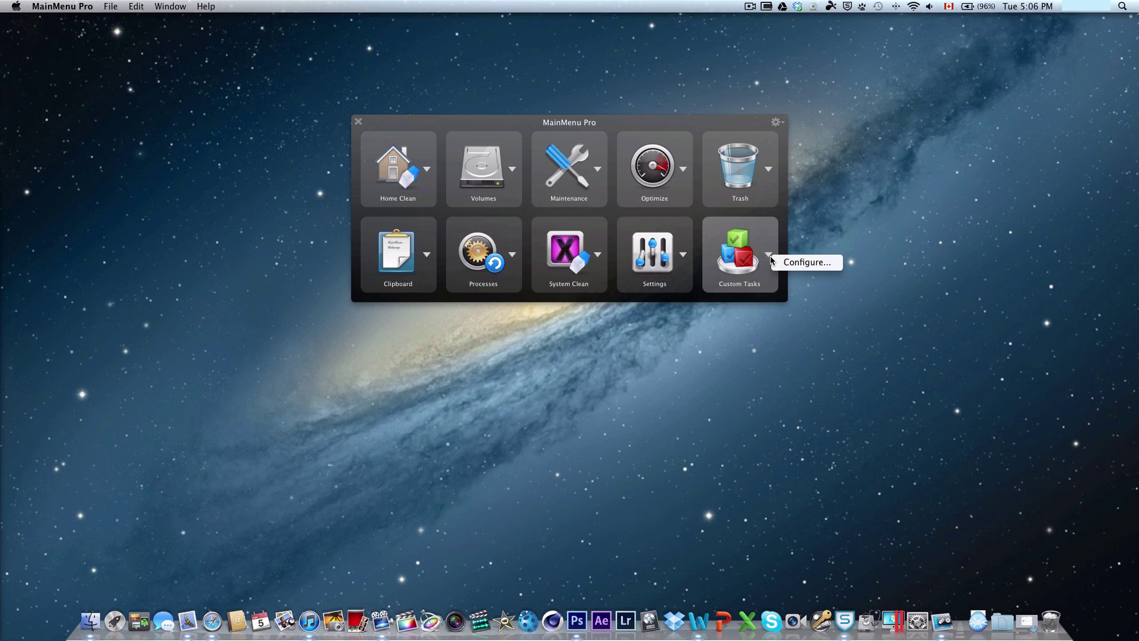
left_click(798, 262)
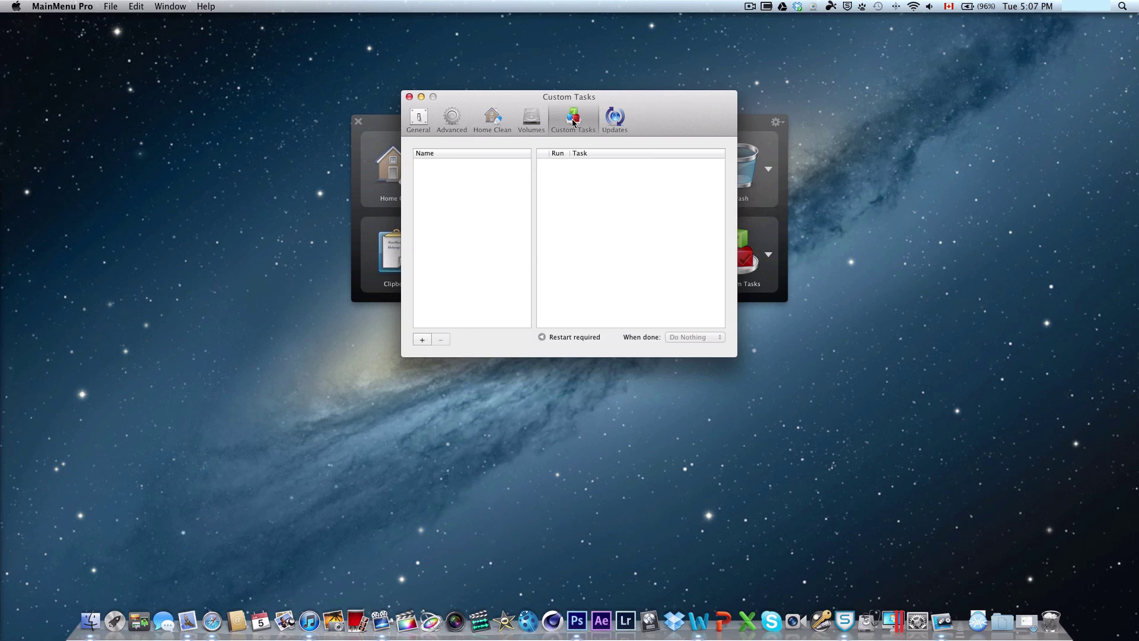
Add My Custom Task including the Volumes and Home Clean jobs
left_click(426, 339)
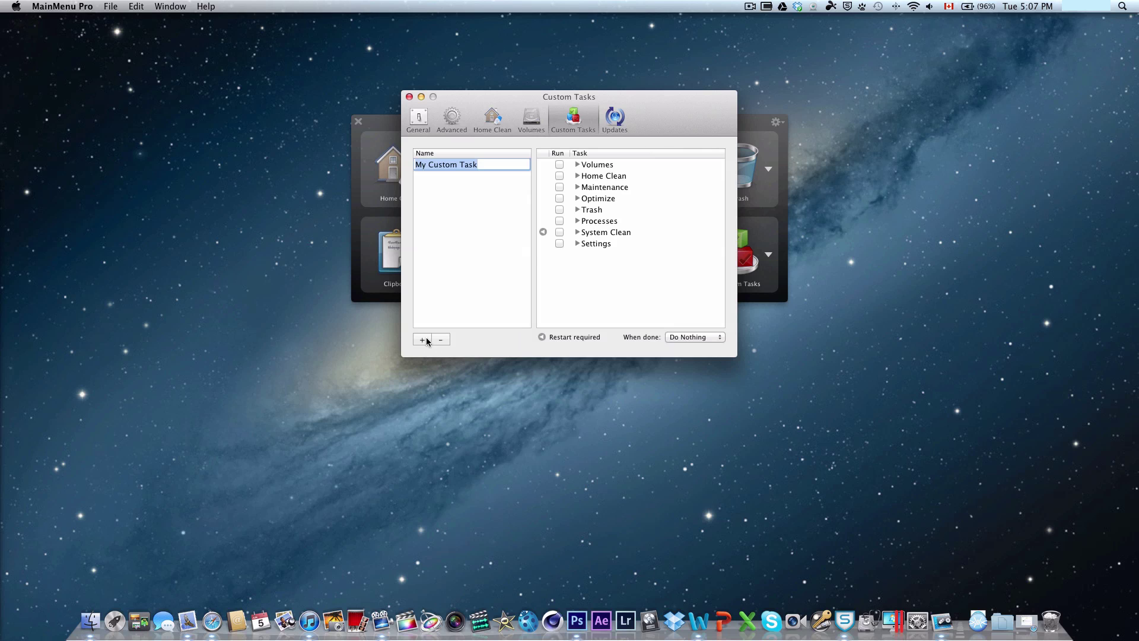
left_click(559, 165)
left_click(578, 164)
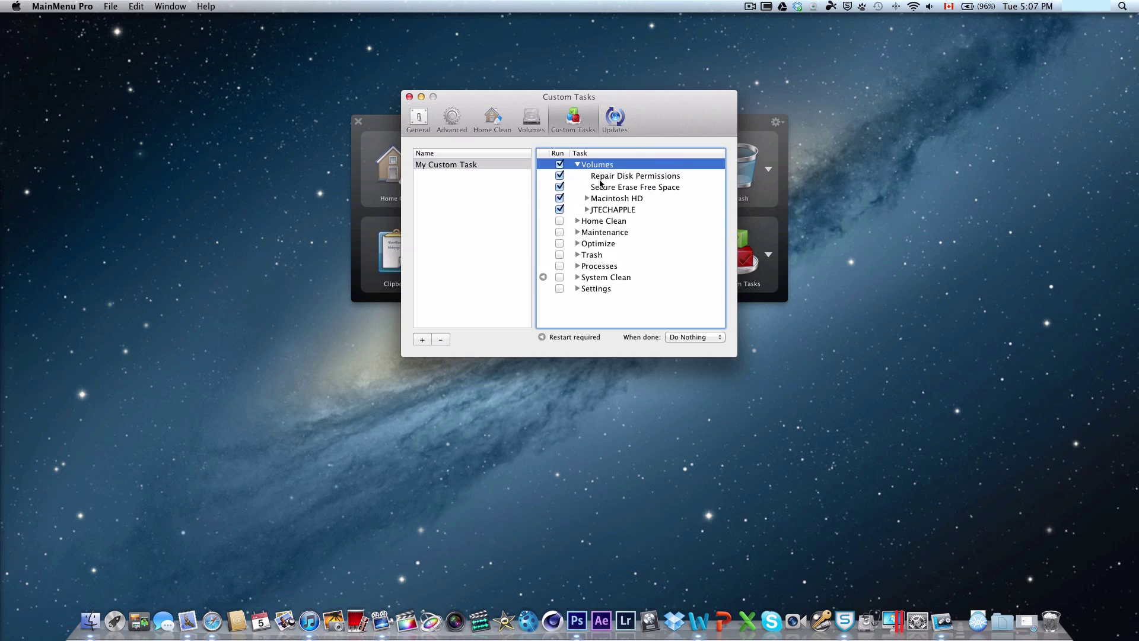
left_click(559, 221)
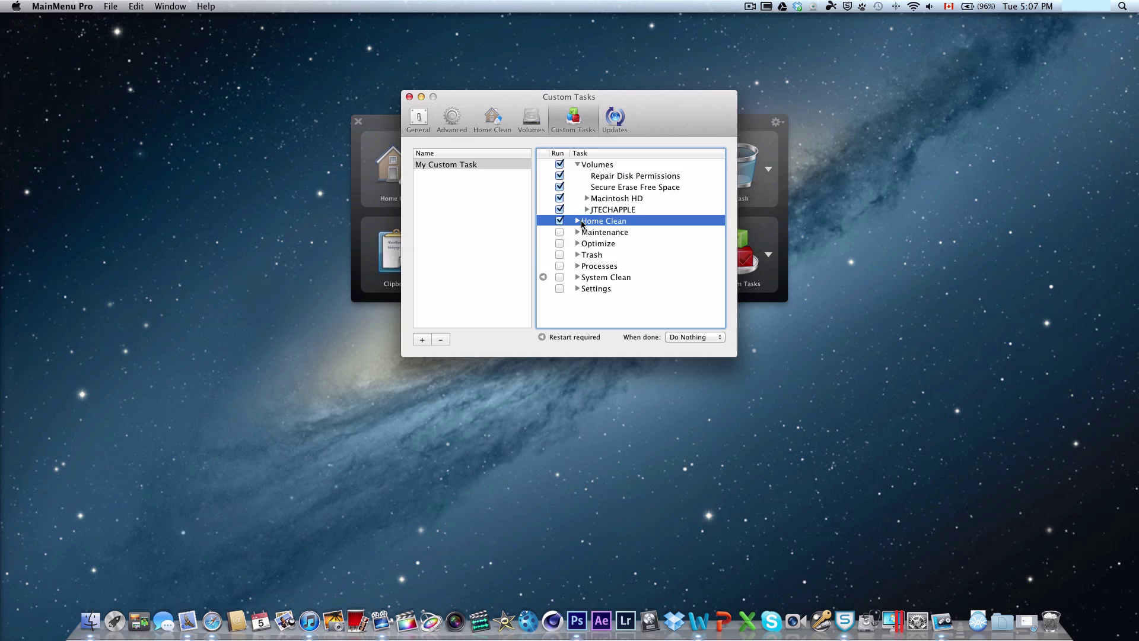
left_click(578, 221)
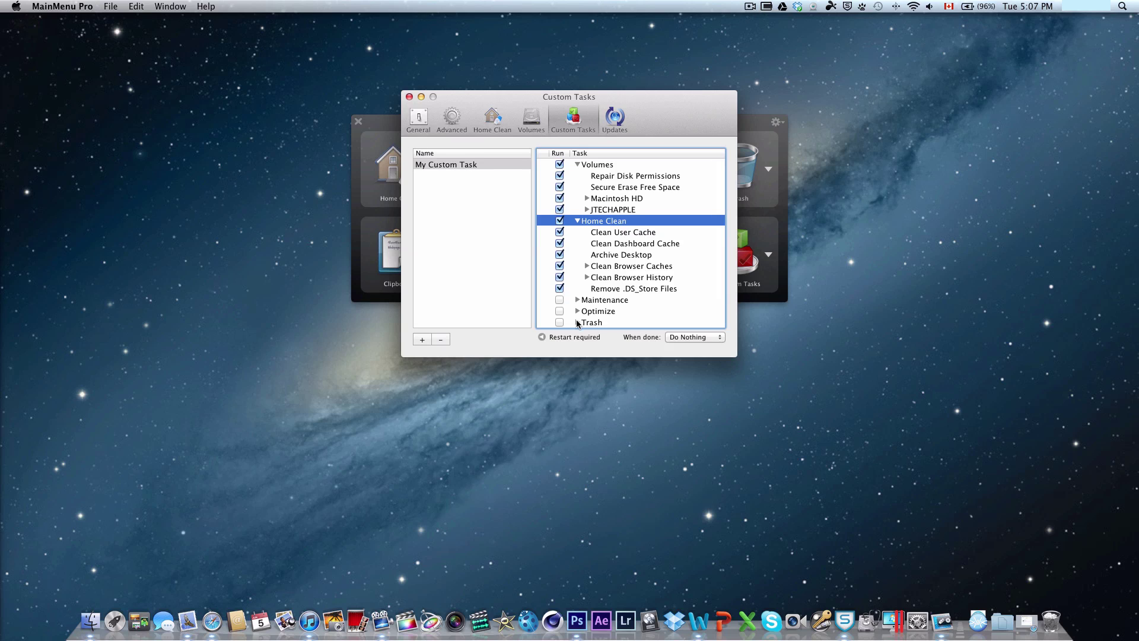
Keep When done at Do Nothing, delete My Custom Task, and close the window
left_click(686, 337)
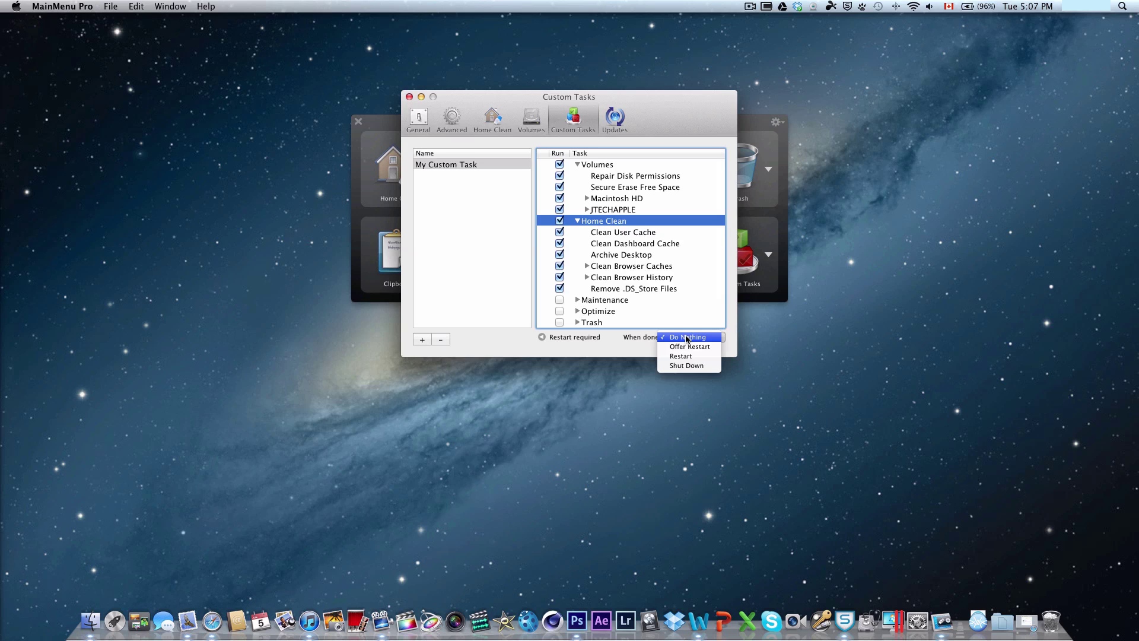
left_click(613, 342)
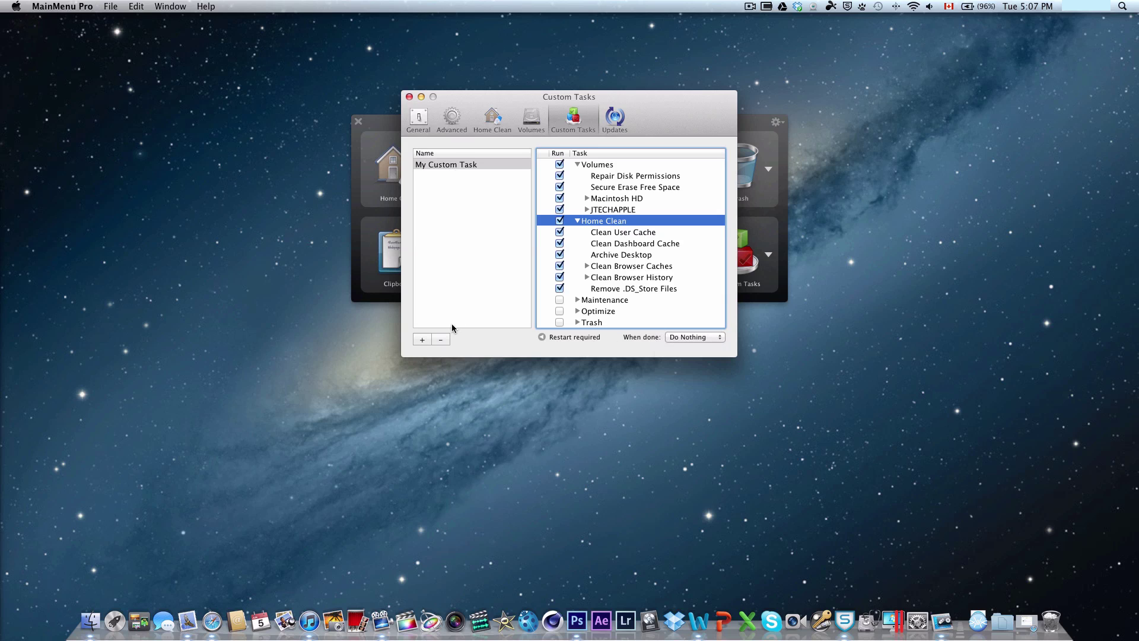
left_click(440, 339)
left_click(410, 97)
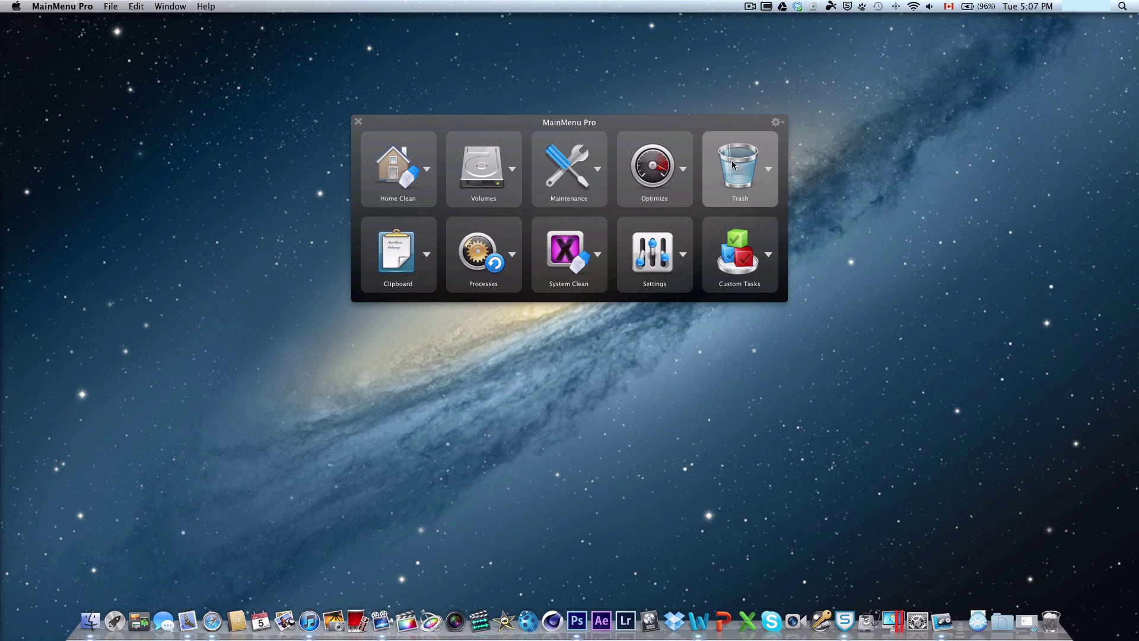
Open the gear options menu showing Preferences, MainMenu Help, Show Log and Quit
left_click(777, 123)
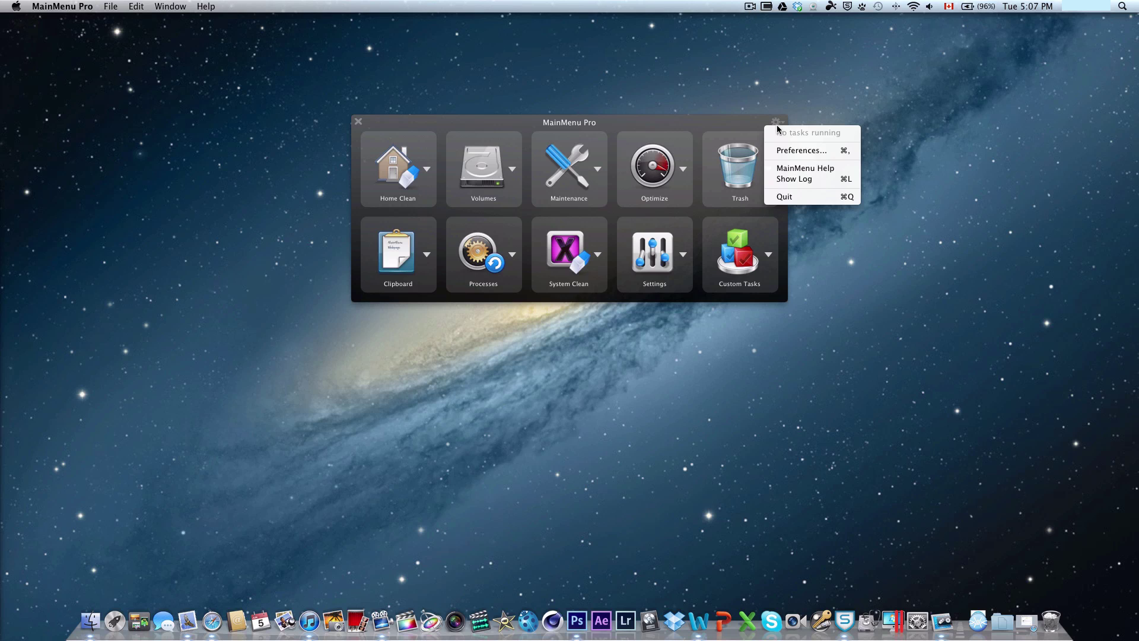
left_click(746, 133)
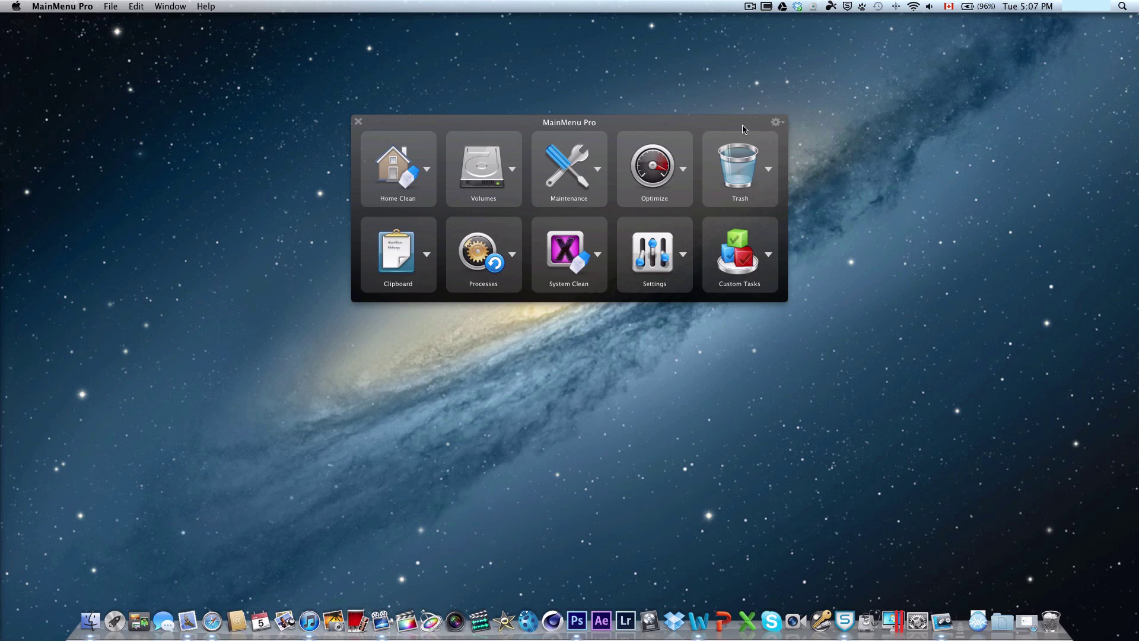
left_click(751, 7)
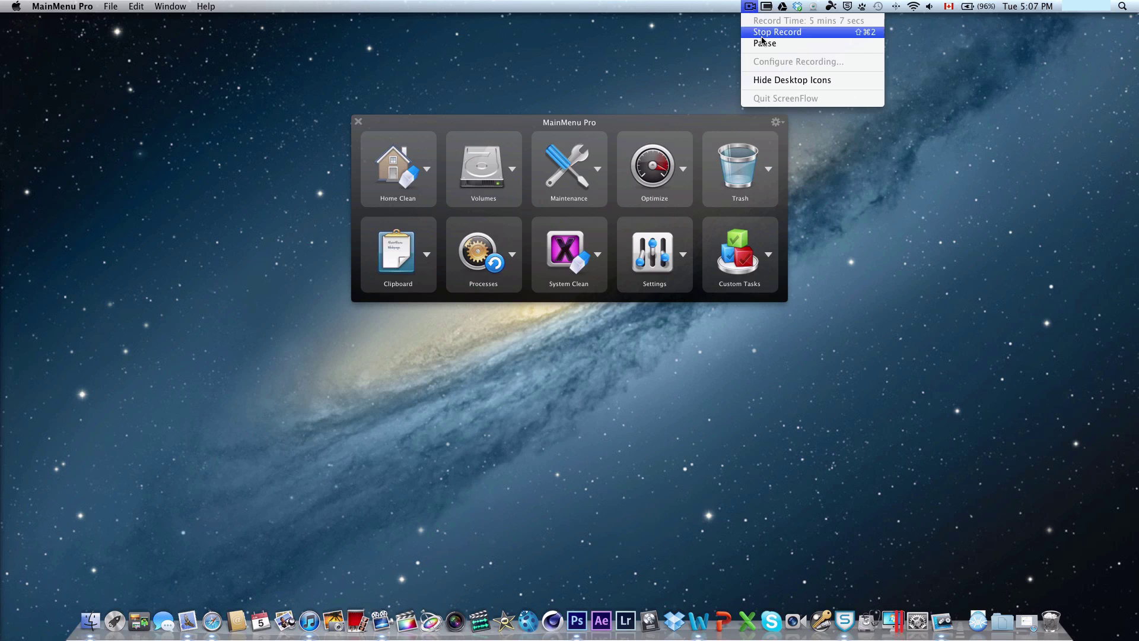
left_click(710, 123)
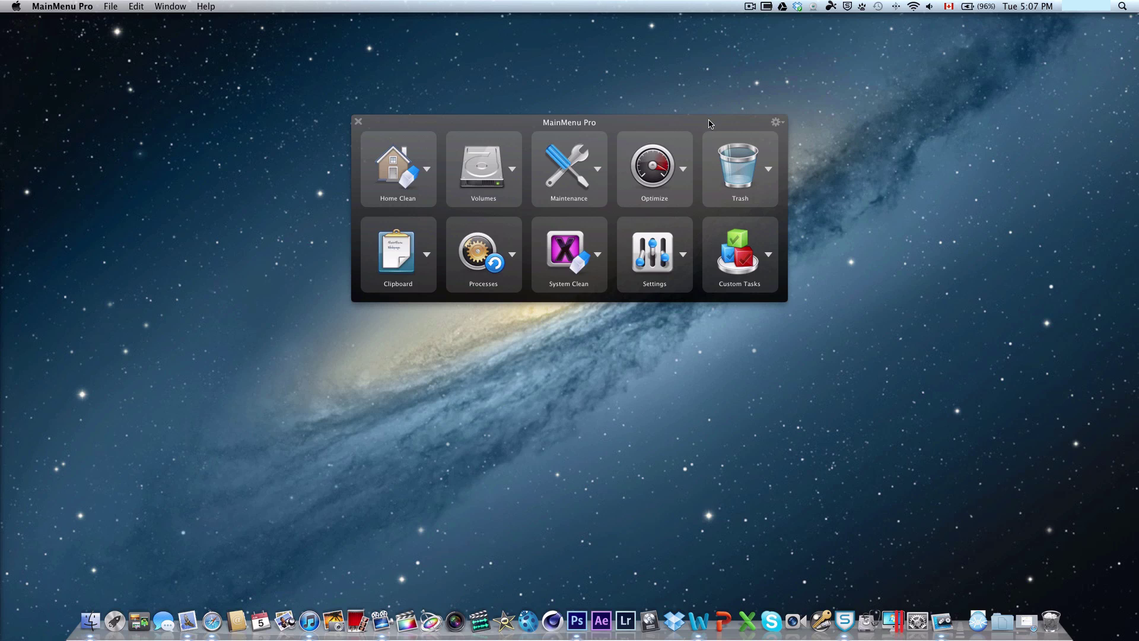
left_click(779, 123)
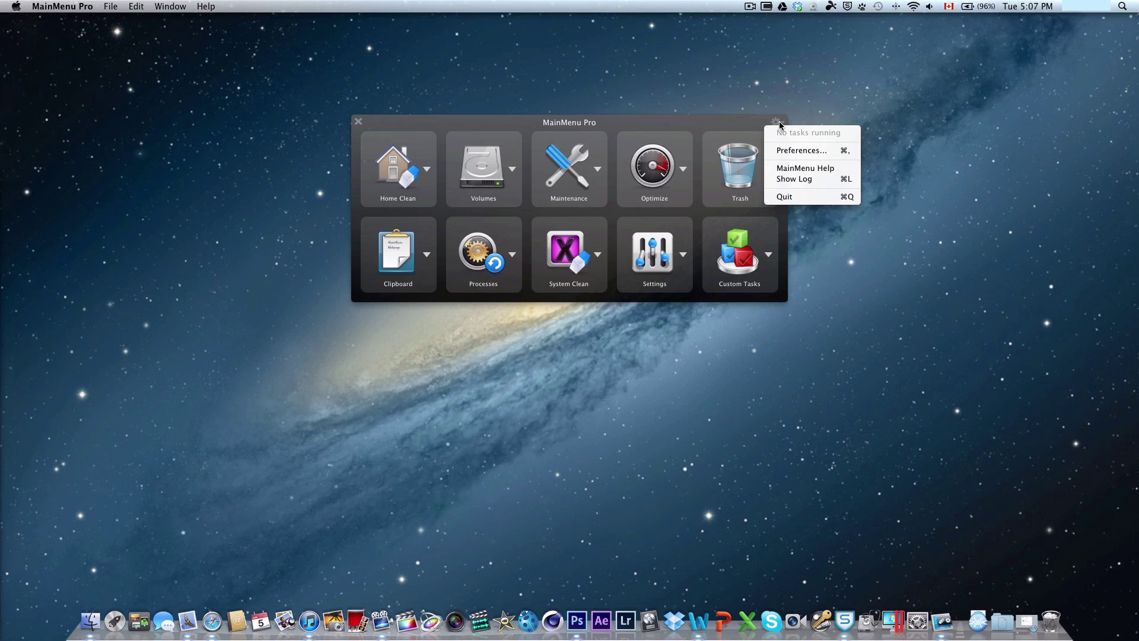
left_click(790, 151)
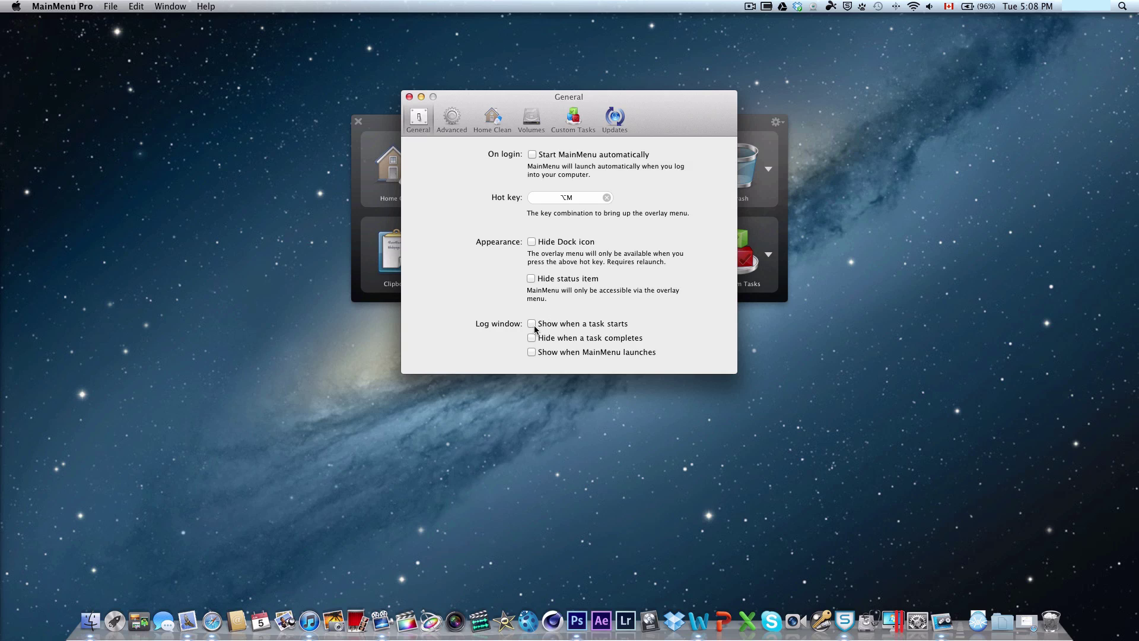
left_click(451, 119)
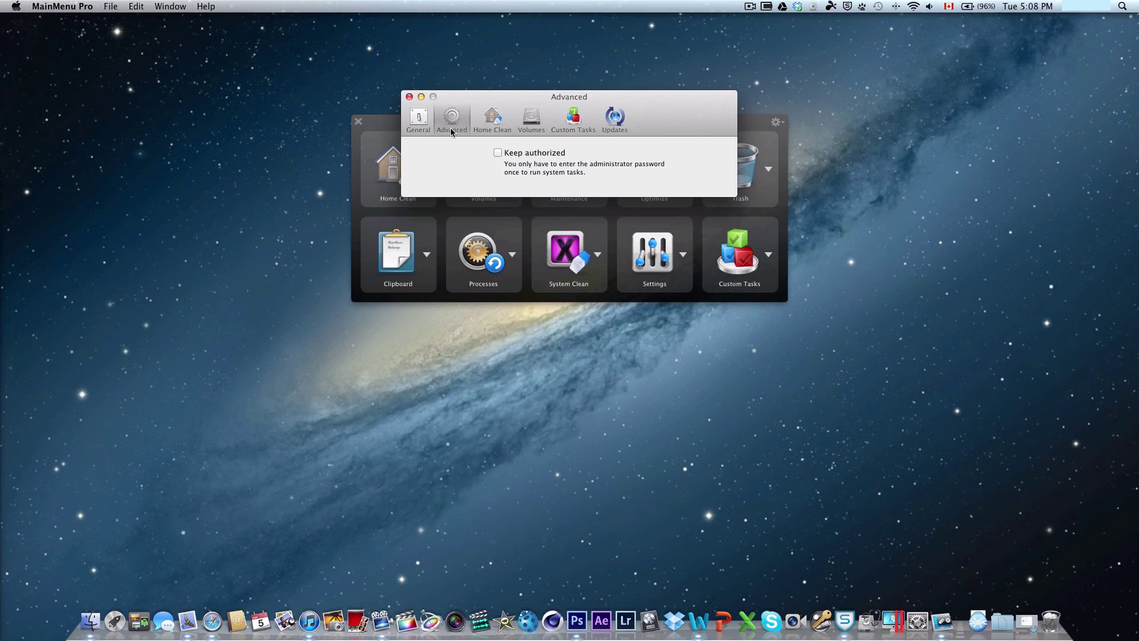
left_click(495, 115)
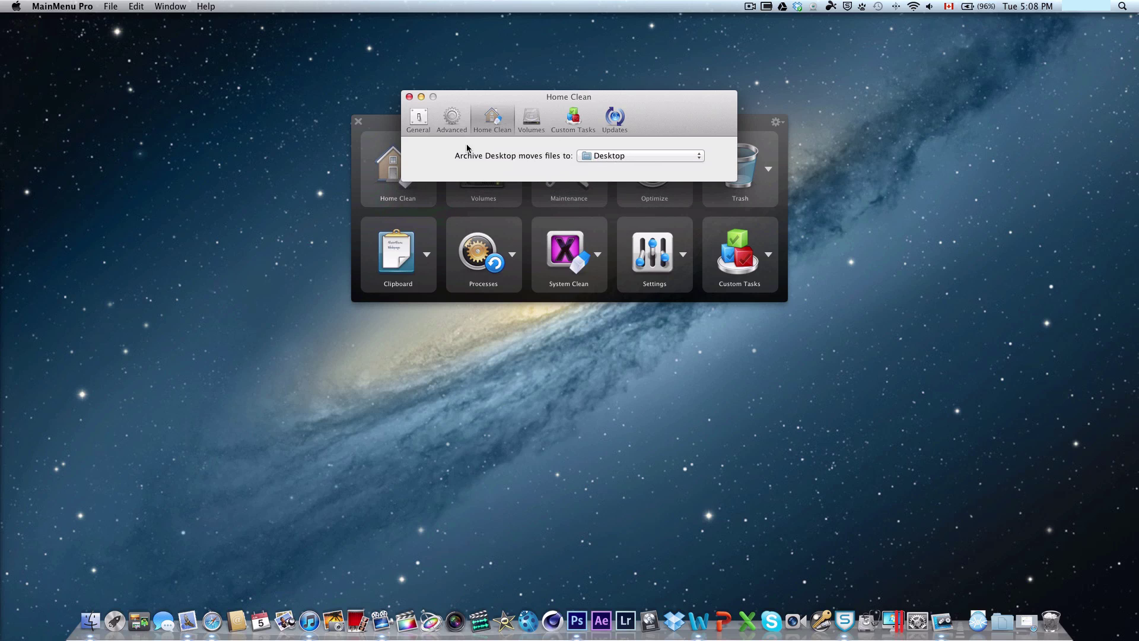
left_click(646, 154)
left_click(646, 155)
left_click(544, 124)
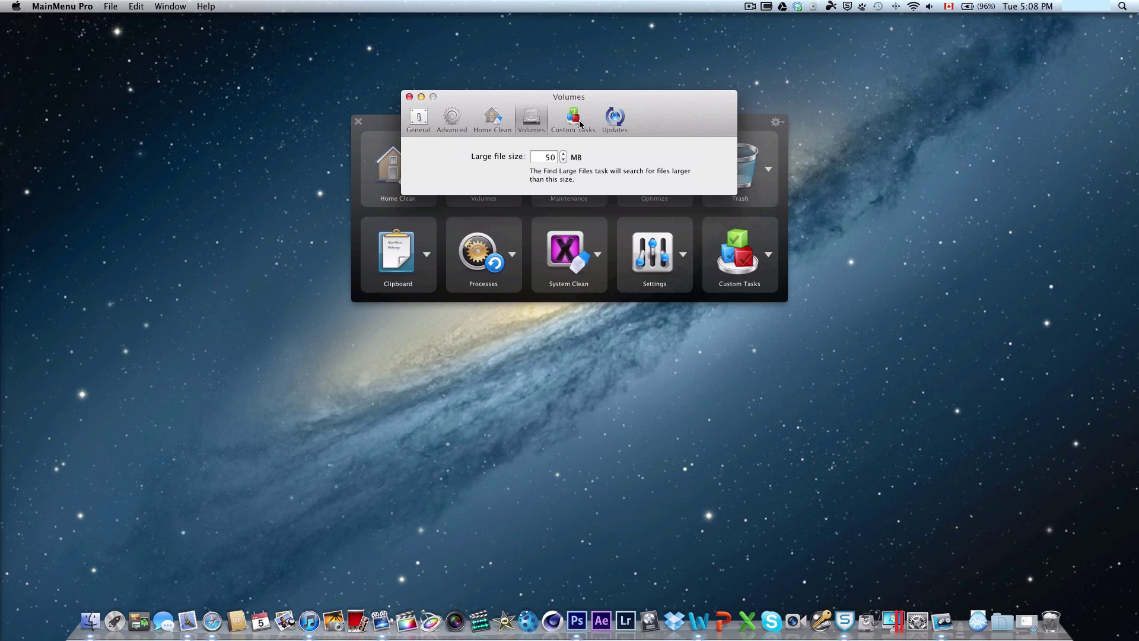
left_click(564, 159)
left_click(564, 154)
left_click(573, 118)
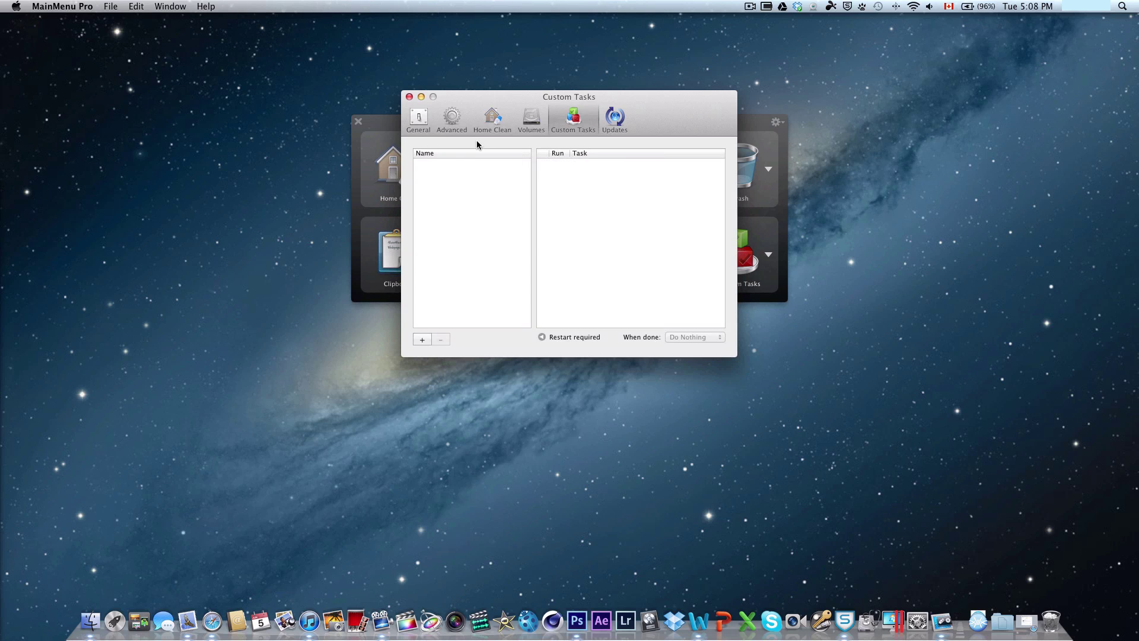
left_click(612, 121)
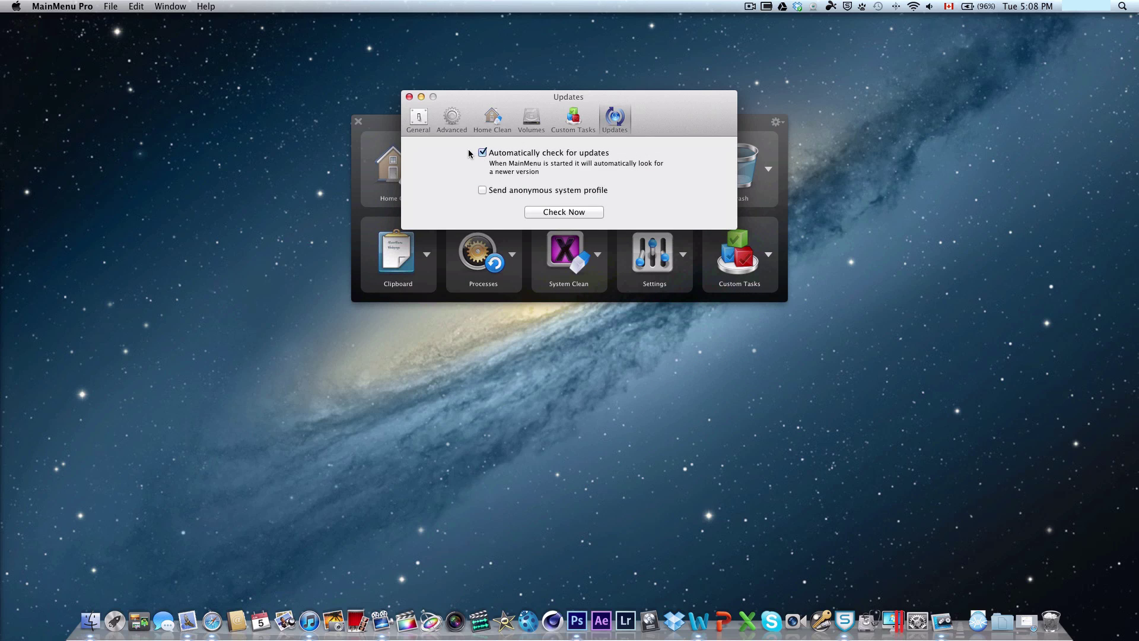
left_click(410, 97)
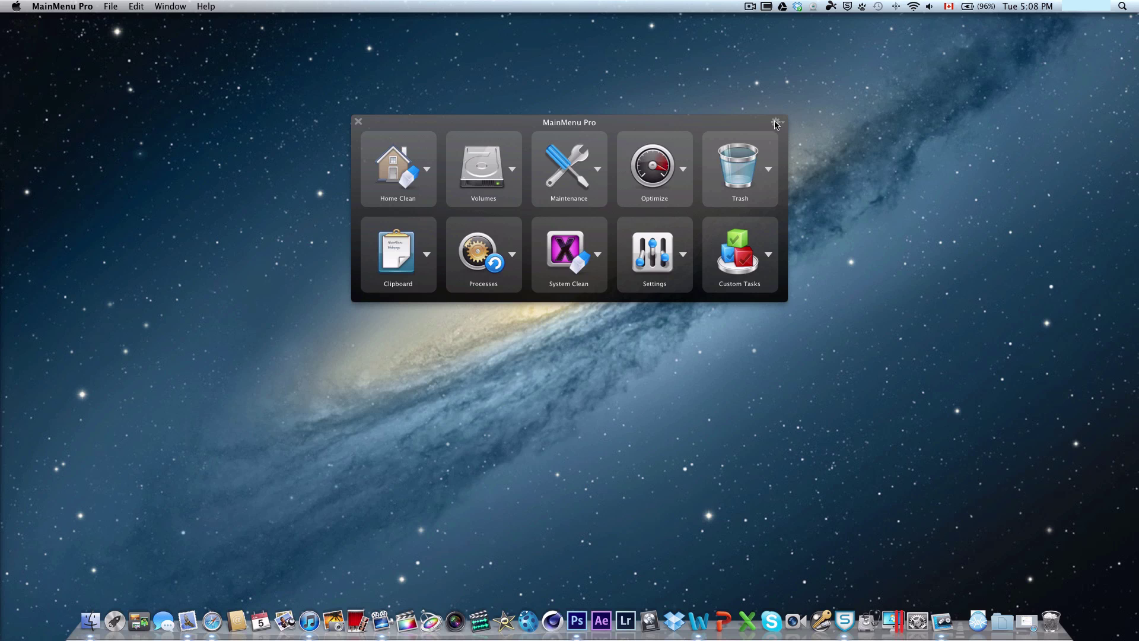
Show the Safari store page (Single User US$19.00, Family Pack US$29.00), then minimize Safari
left_click(233, 614)
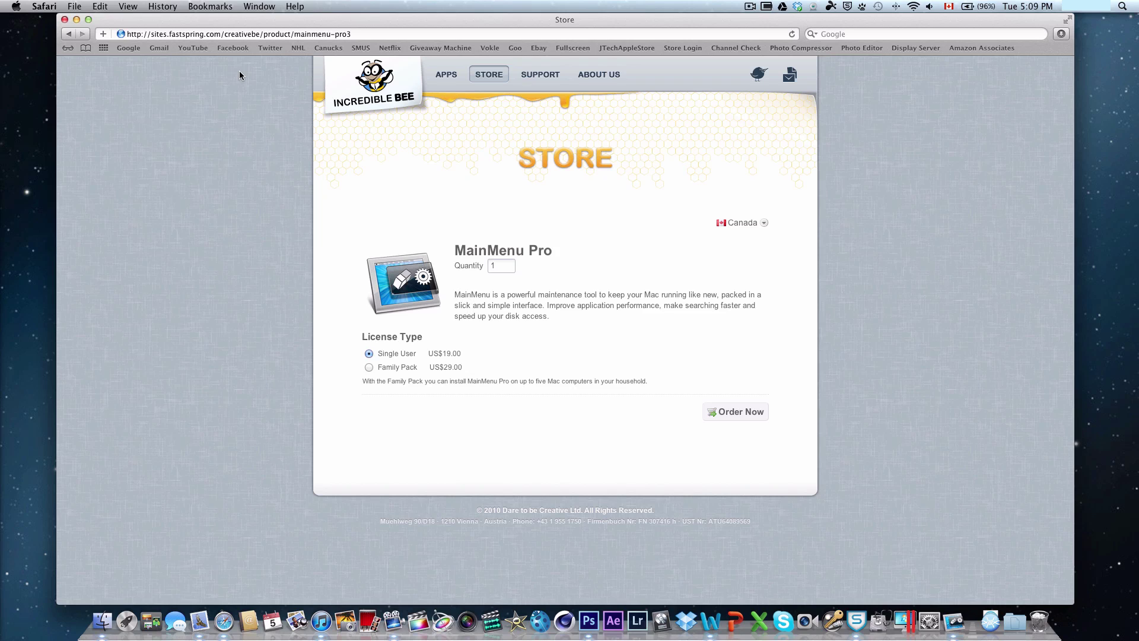
left_click(77, 21)
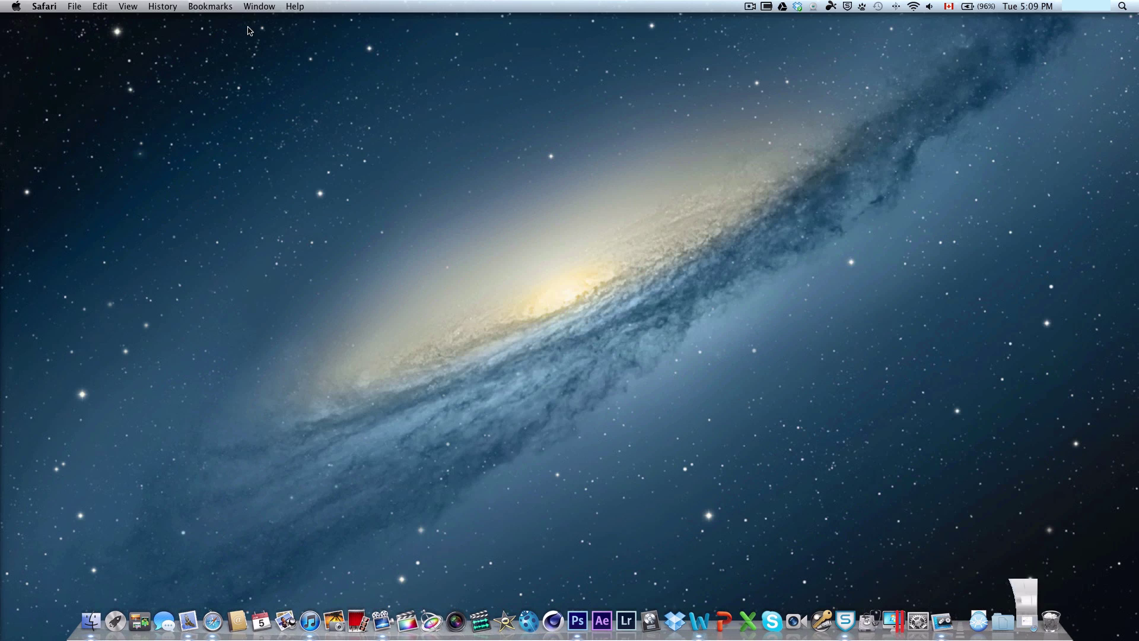
Reopen MainMenu Pro, glance through its menu-bar menu, then dismiss the tool window
left_click(949, 620)
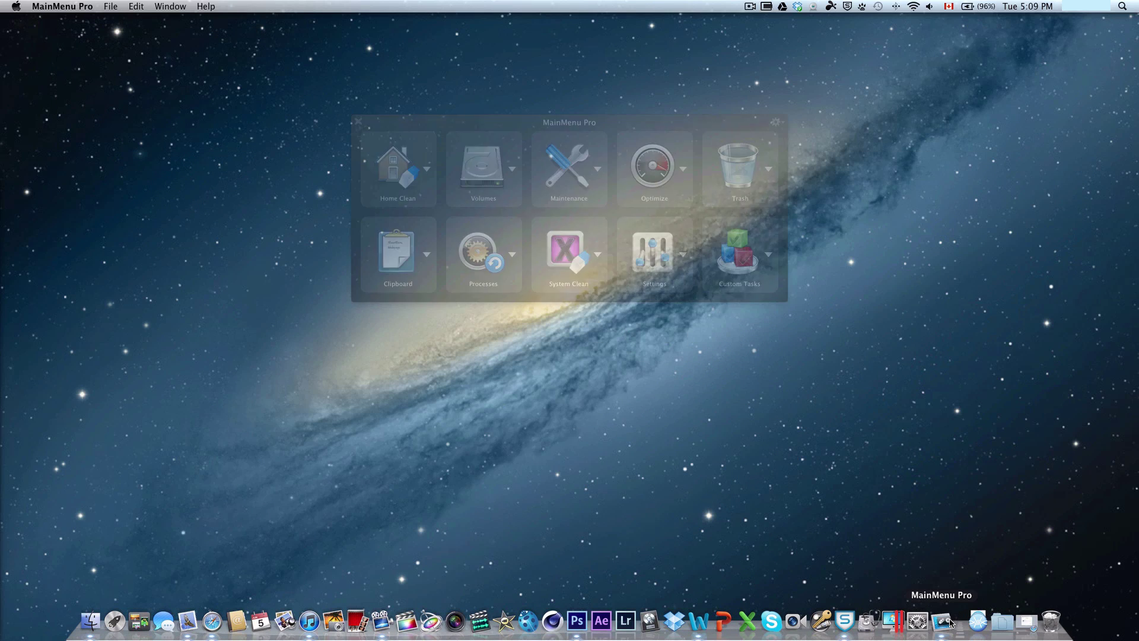
left_click(766, 6)
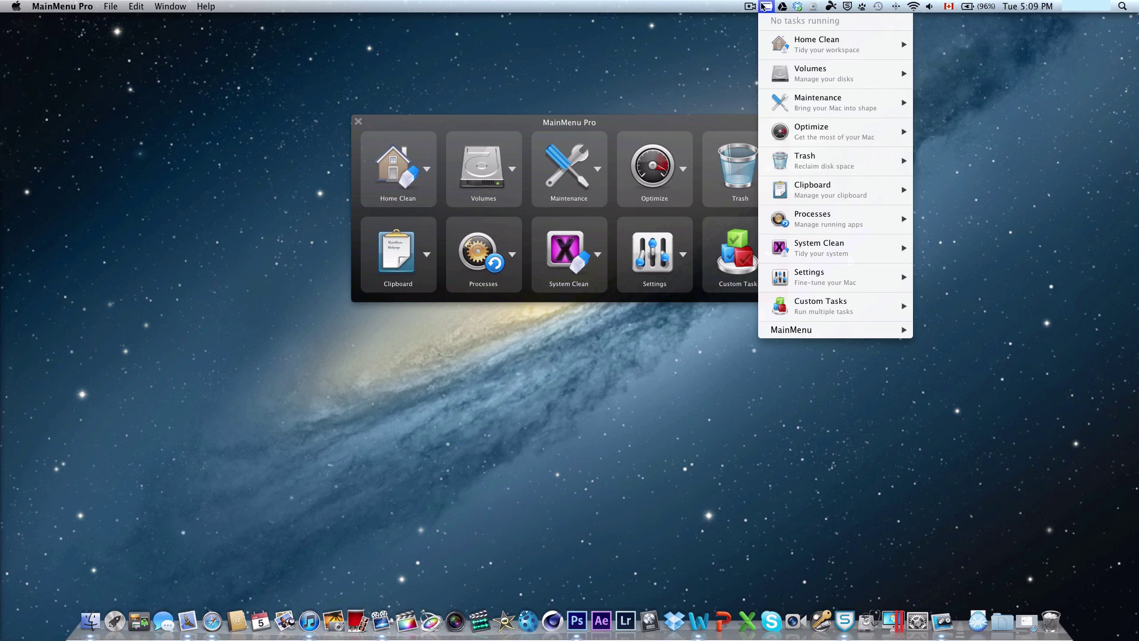
mouse_move(815, 46)
left_click(470, 121)
left_click(359, 123)
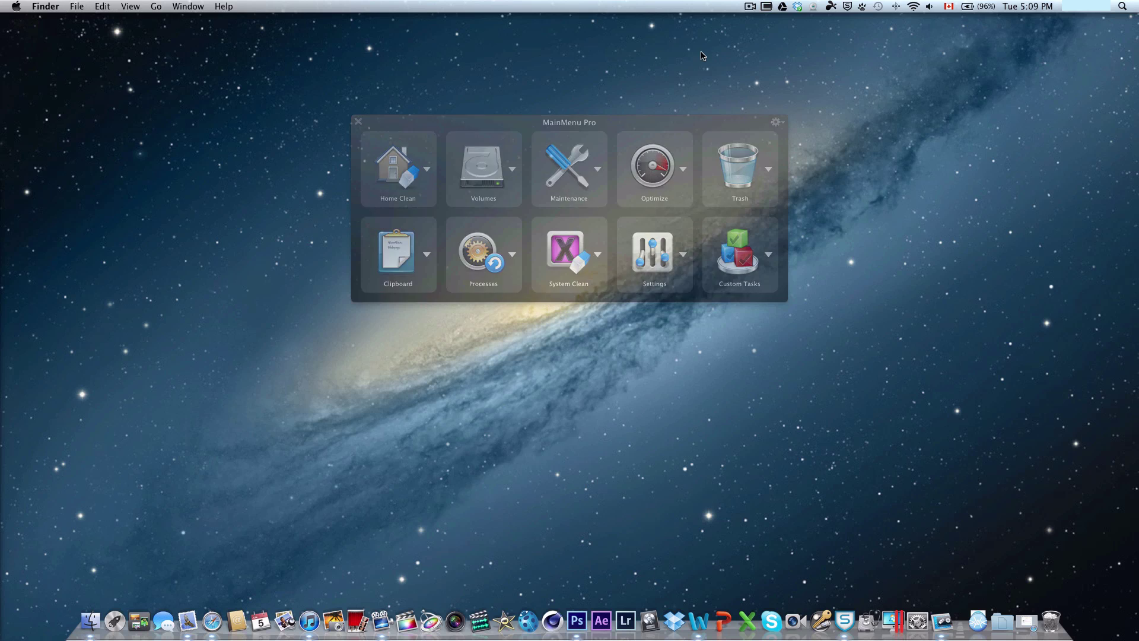
From the menu-bar menu, choose Custom Tasks > Configure…
left_click(751, 6)
mouse_move(767, 6)
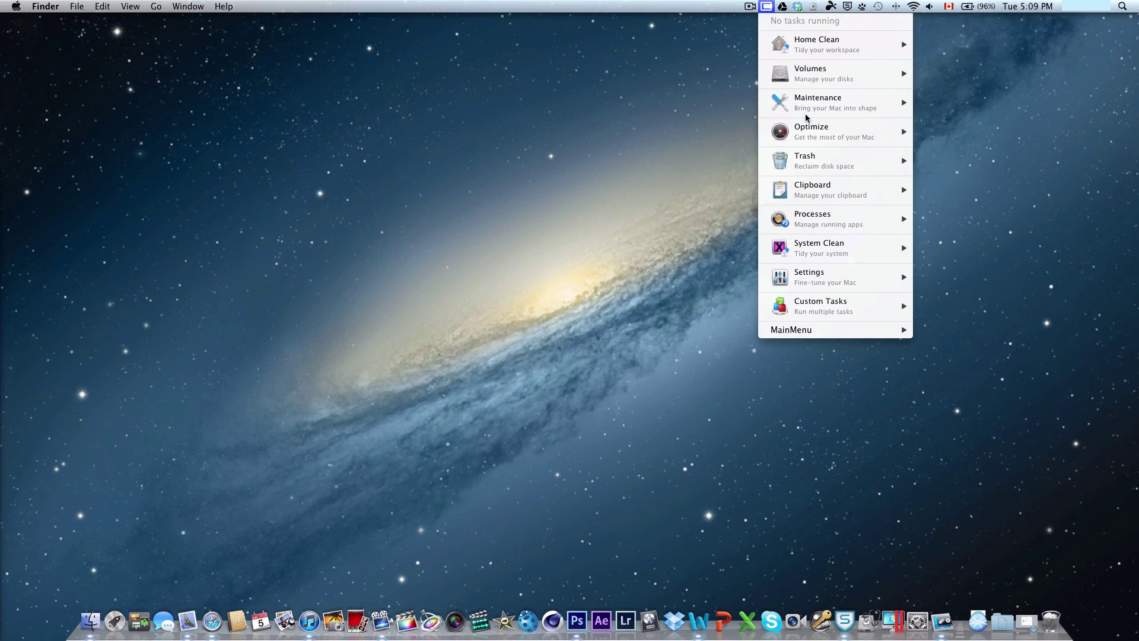
mouse_move(829, 41)
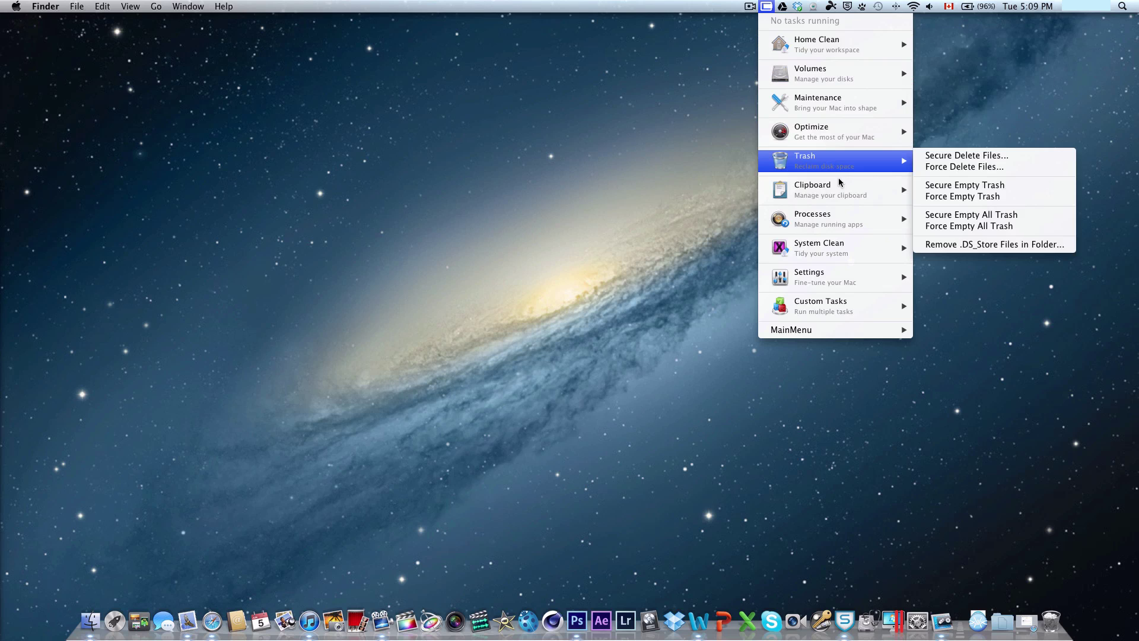
mouse_move(858, 306)
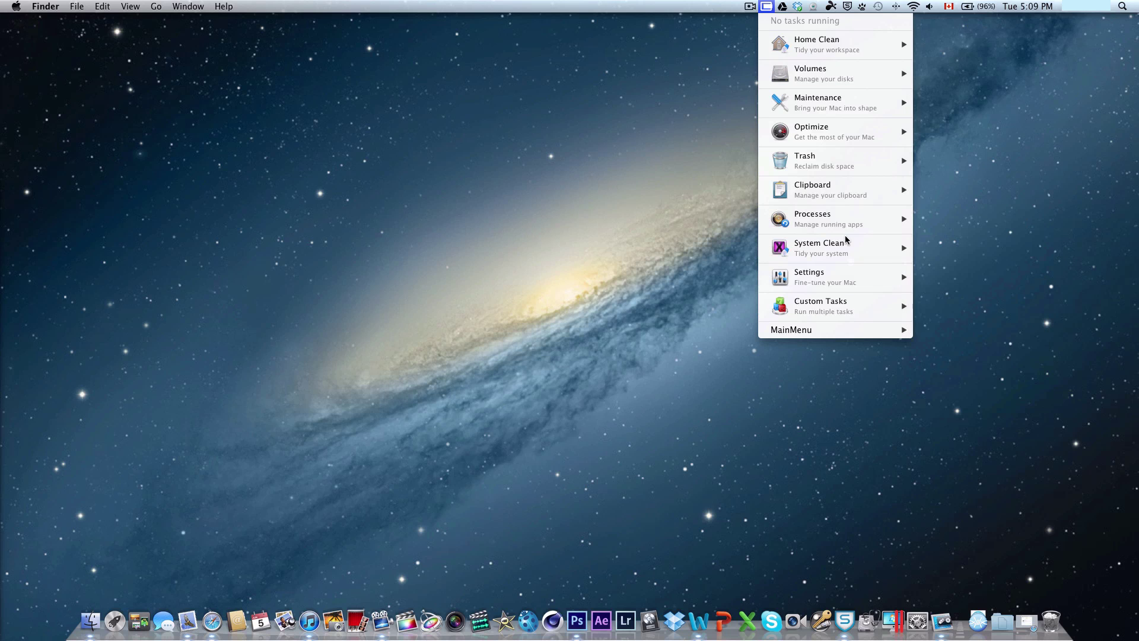
mouse_move(899, 304)
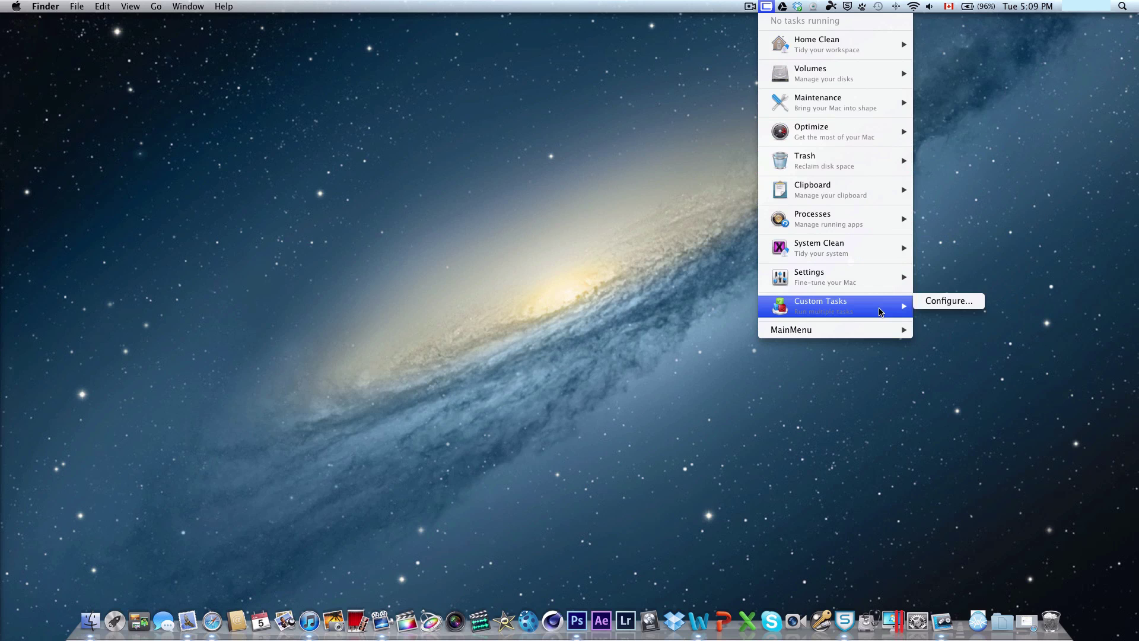
left_click(961, 302)
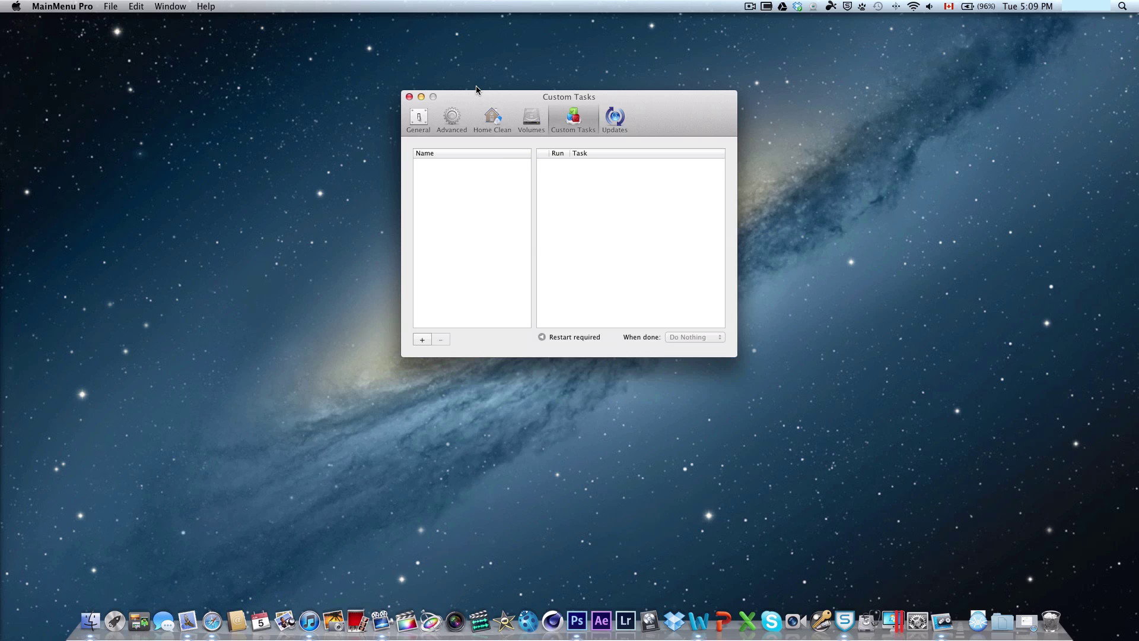
Close Custom Tasks preferences, check the menu-bar menu, and reopen the ten-category tool window from the Dock
left_click(409, 97)
left_click(766, 5)
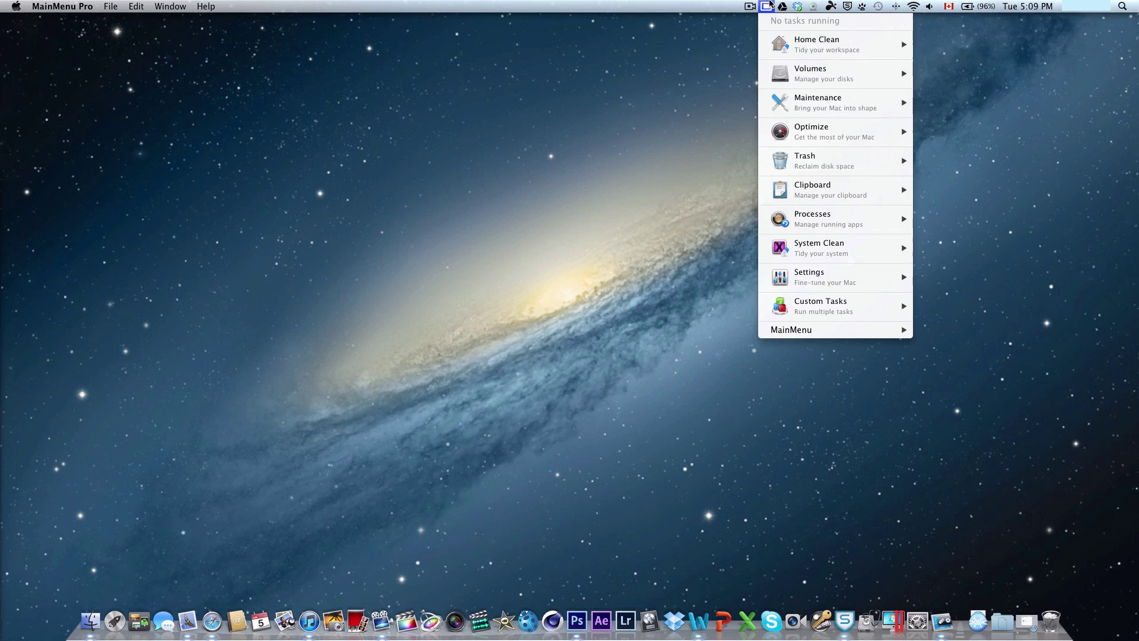
mouse_move(780, 72)
left_click(768, 5)
left_click(944, 619)
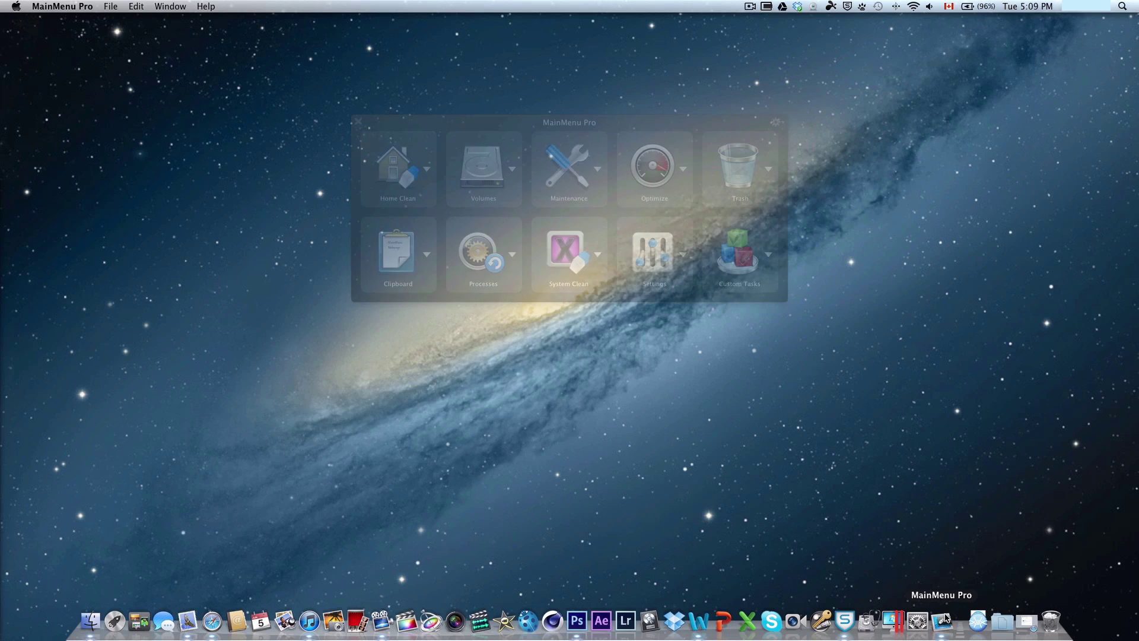